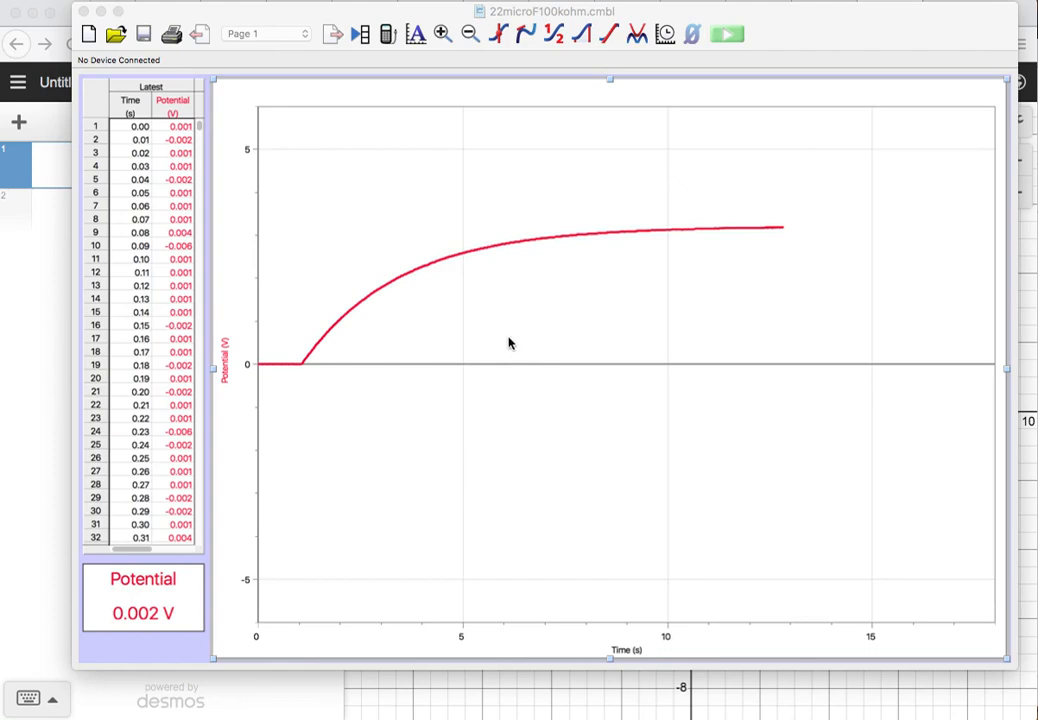
# - Copy the Time and Potential columns from the Logger Pro data table and paste them into the first expression line in Desmos
pyautogui.click(278, 18)
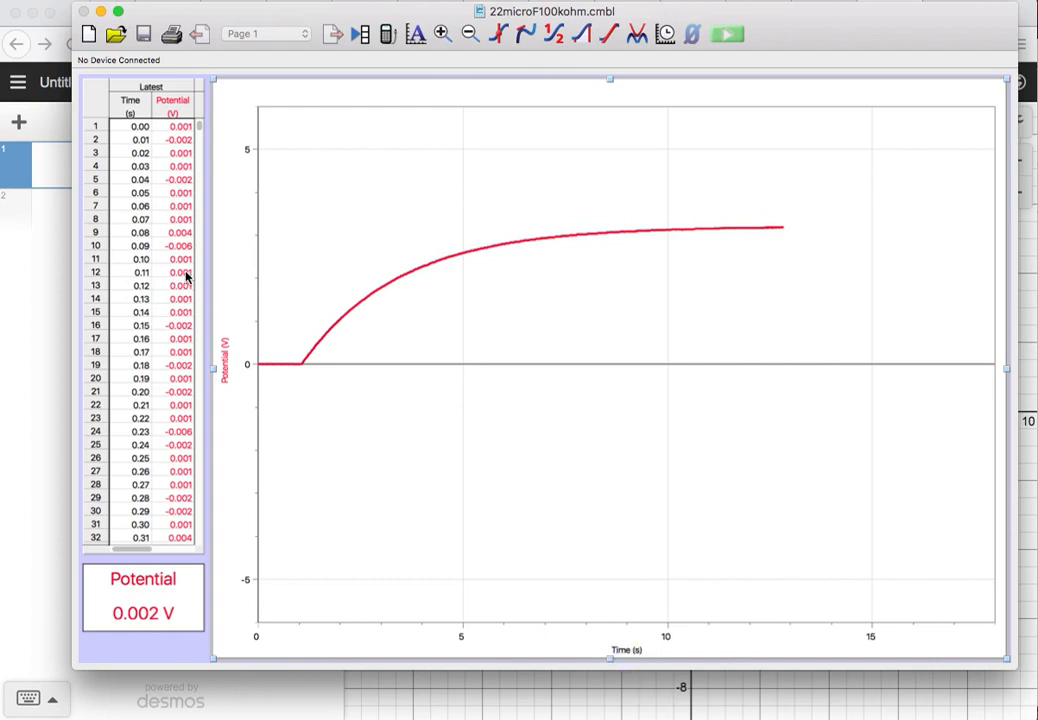
pyautogui.click(130, 105)
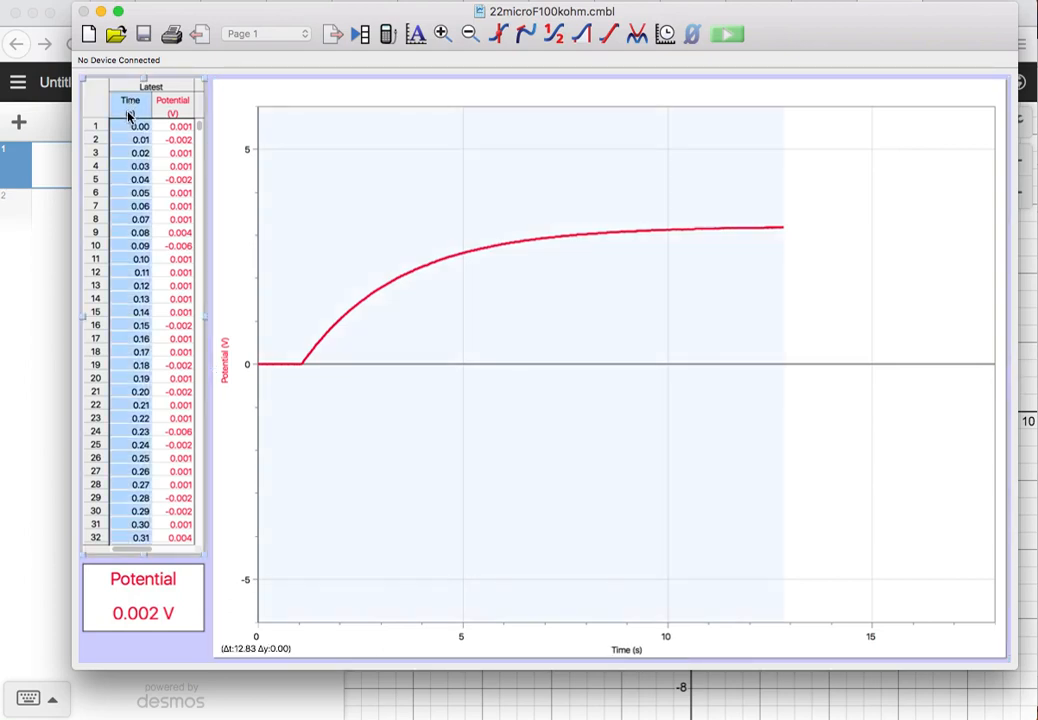
pyautogui.keyDown('shift'); pyautogui.click(181, 110); pyautogui.keyUp('shift')
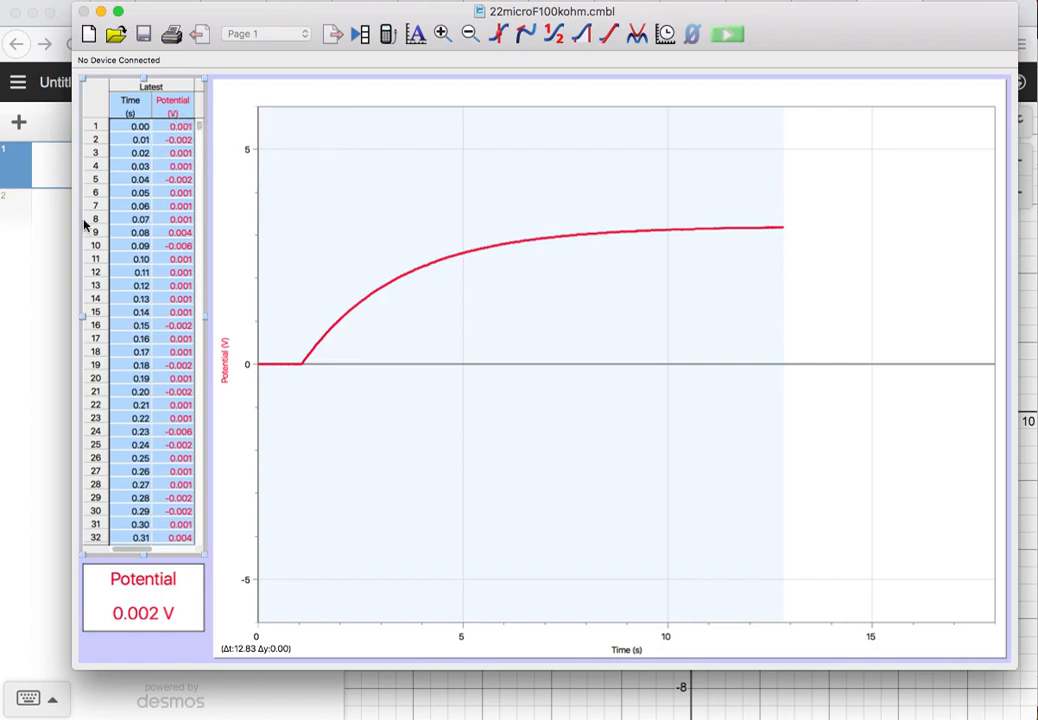
pyautogui.click(45, 268)
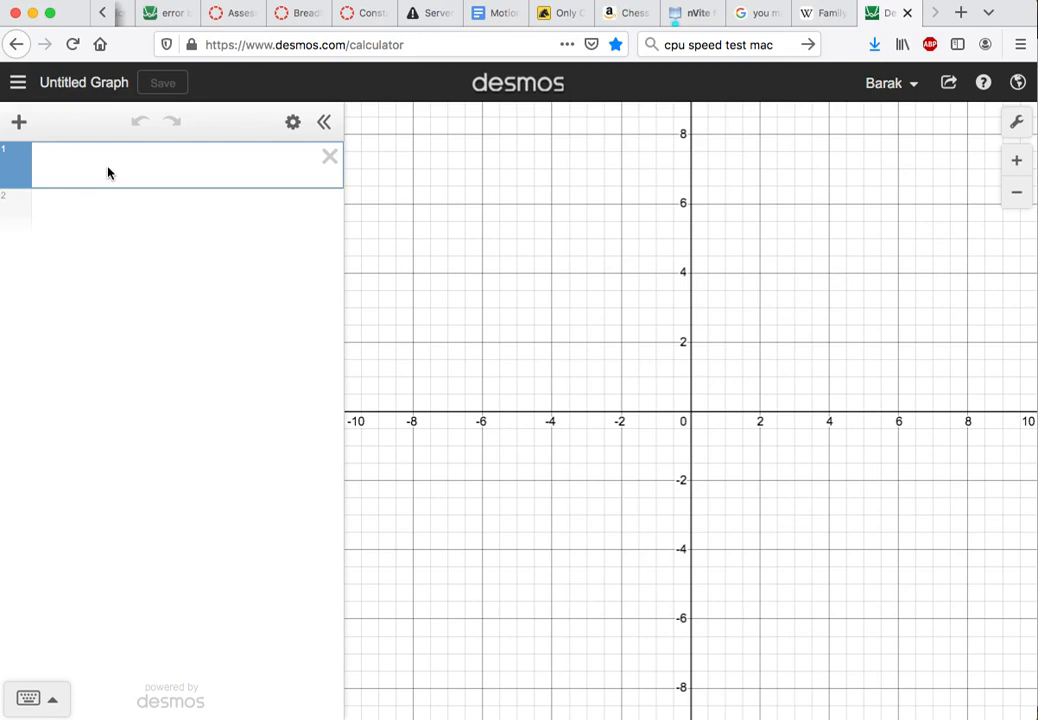
pyautogui.press('super+v')
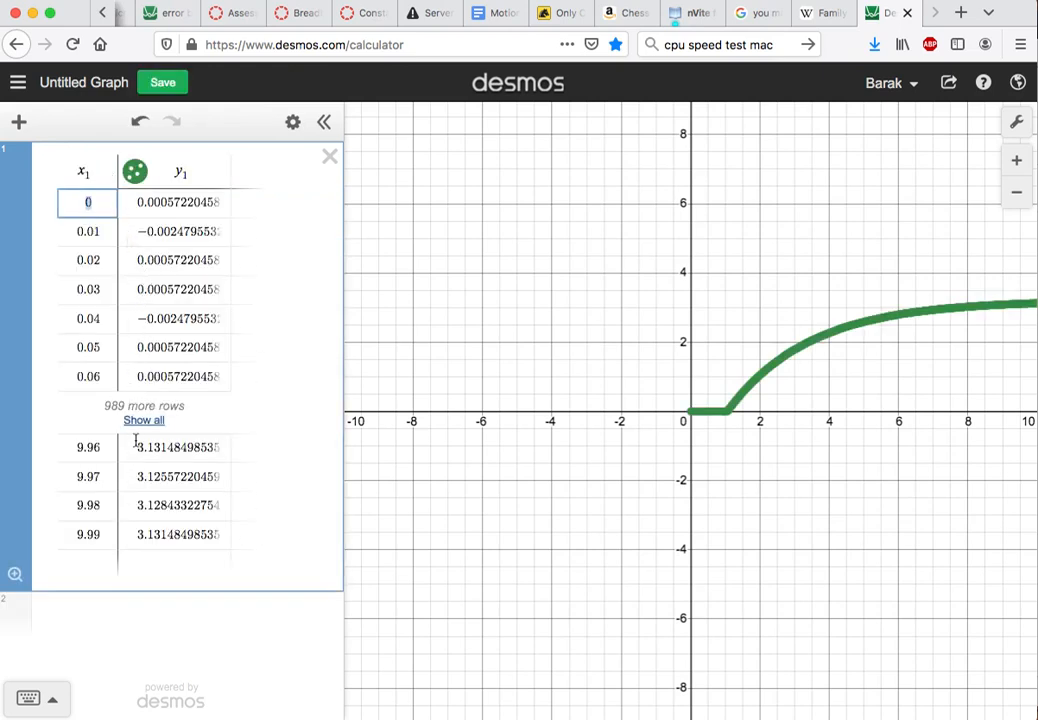
# - Frame the graph view so the plotted curve from the origin to x = 10 fills most of the grid
pyautogui.moveTo(577, 336); pyautogui.dragTo(293, 586)
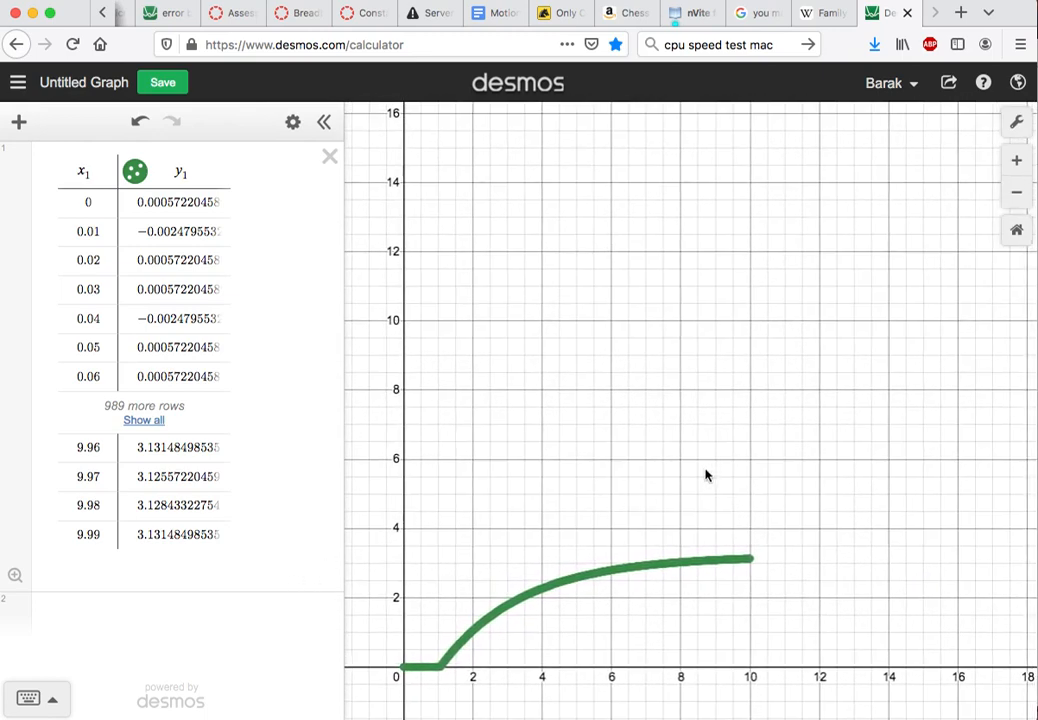
pyautogui.scroll(3, 655, 470)
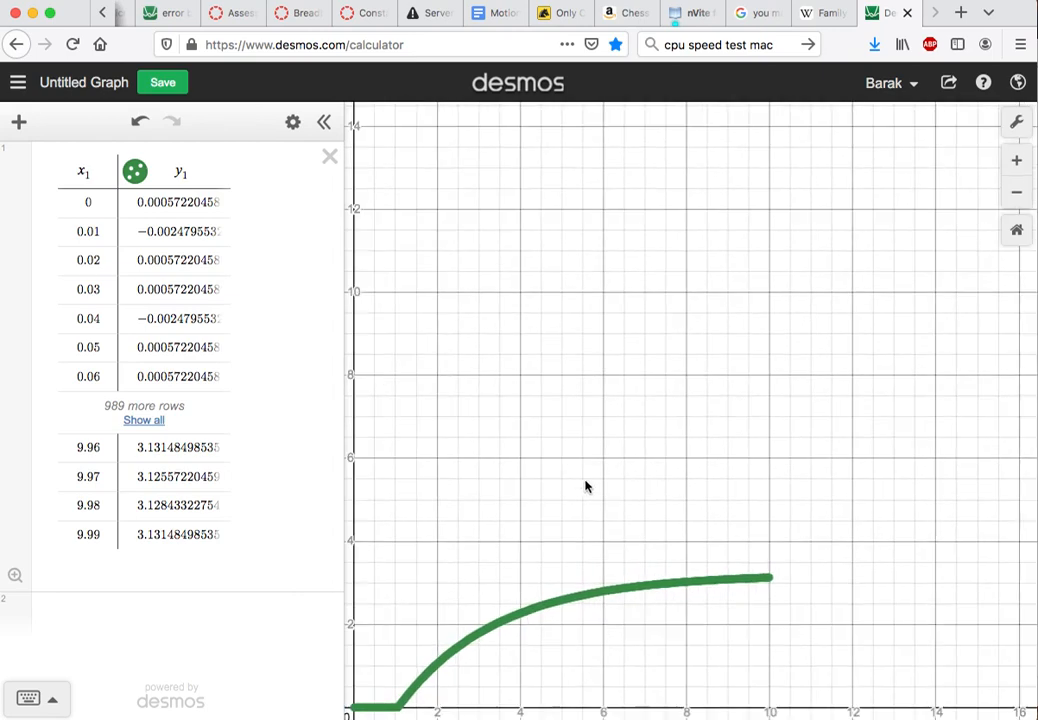
pyautogui.moveTo(586, 487); pyautogui.dragTo(624, 398)
pyautogui.scroll(1, 626, 397)
pyautogui.scroll(4, 623, 396)
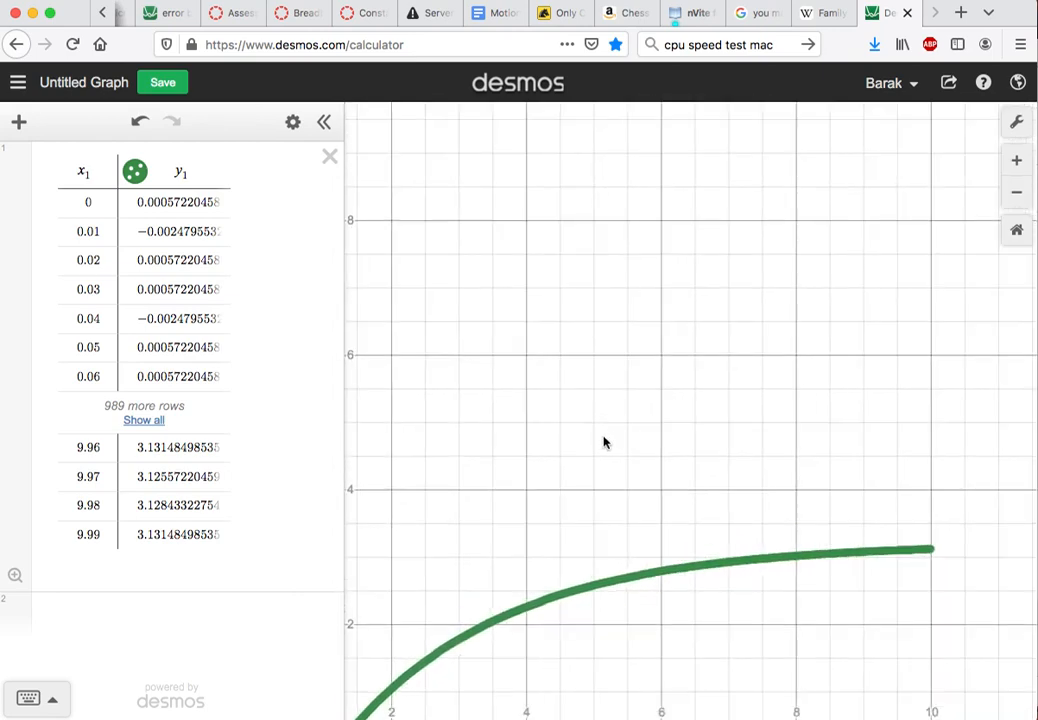
pyautogui.moveTo(605, 440); pyautogui.dragTo(686, 395)
pyautogui.scroll(-3, 692, 329)
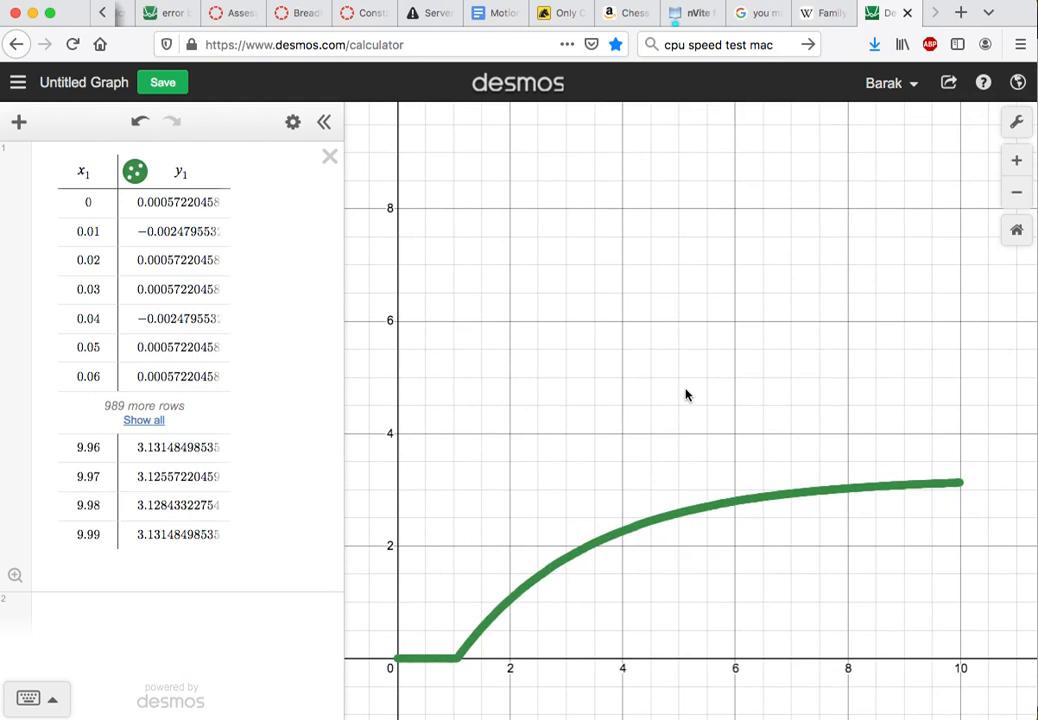
pyautogui.scroll(-3, 686, 395)
pyautogui.scroll(3, 686, 395)
pyautogui.scroll(-1, 686, 395)
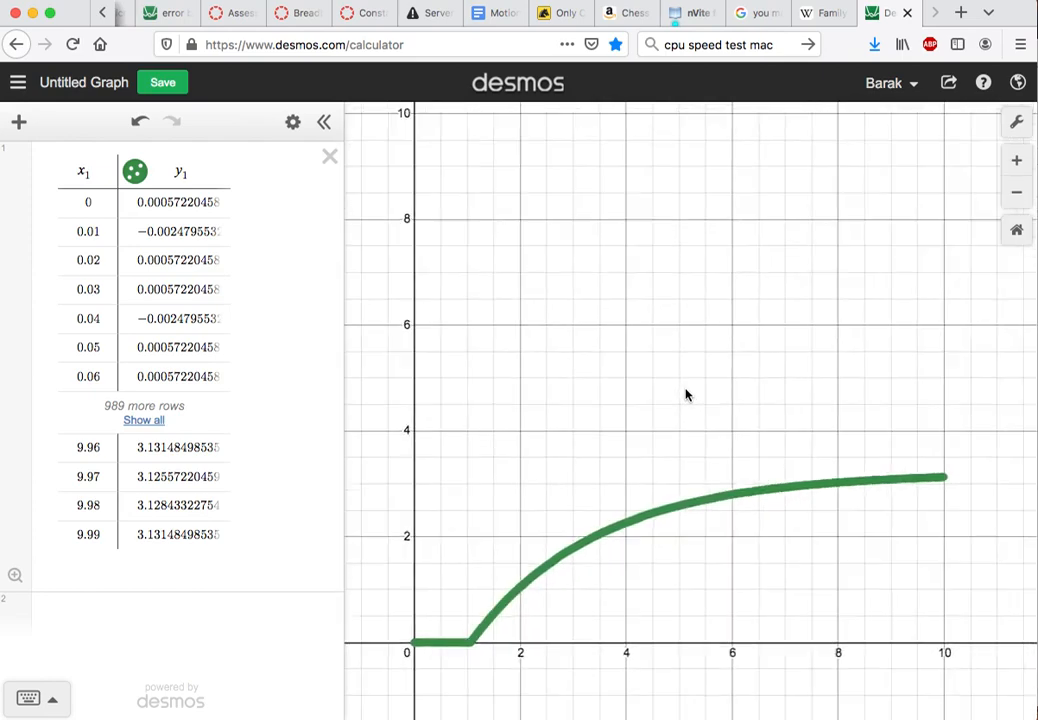
pyautogui.scroll(1, 686, 395)
pyautogui.scroll(1, 680, 396)
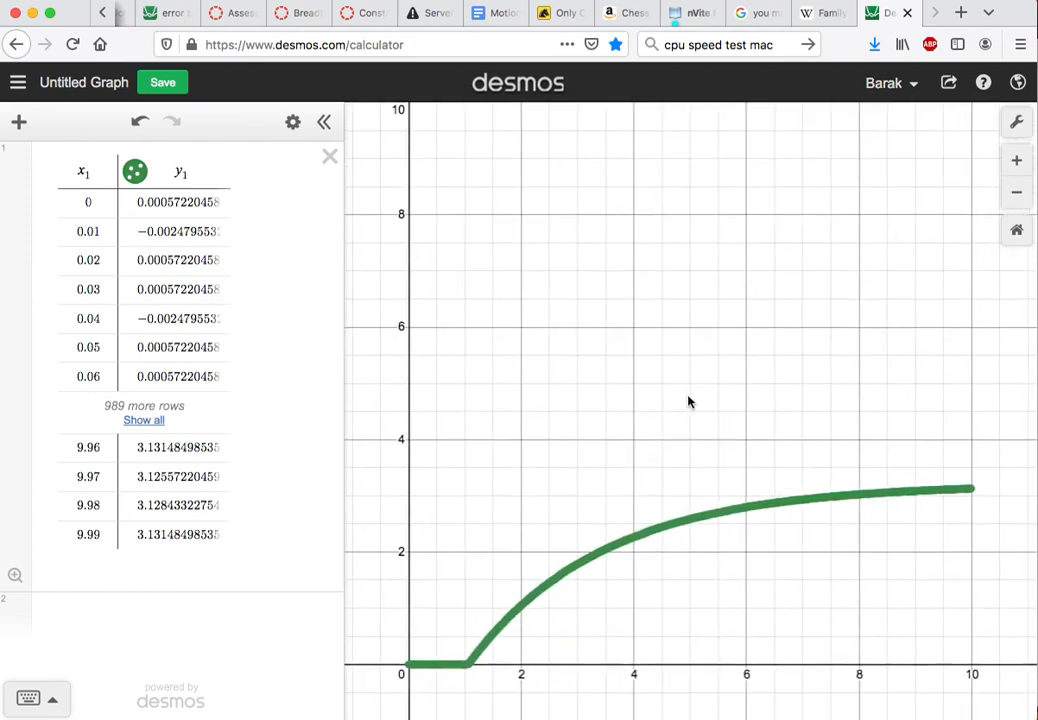
pyautogui.moveTo(688, 401); pyautogui.dragTo(684, 408)
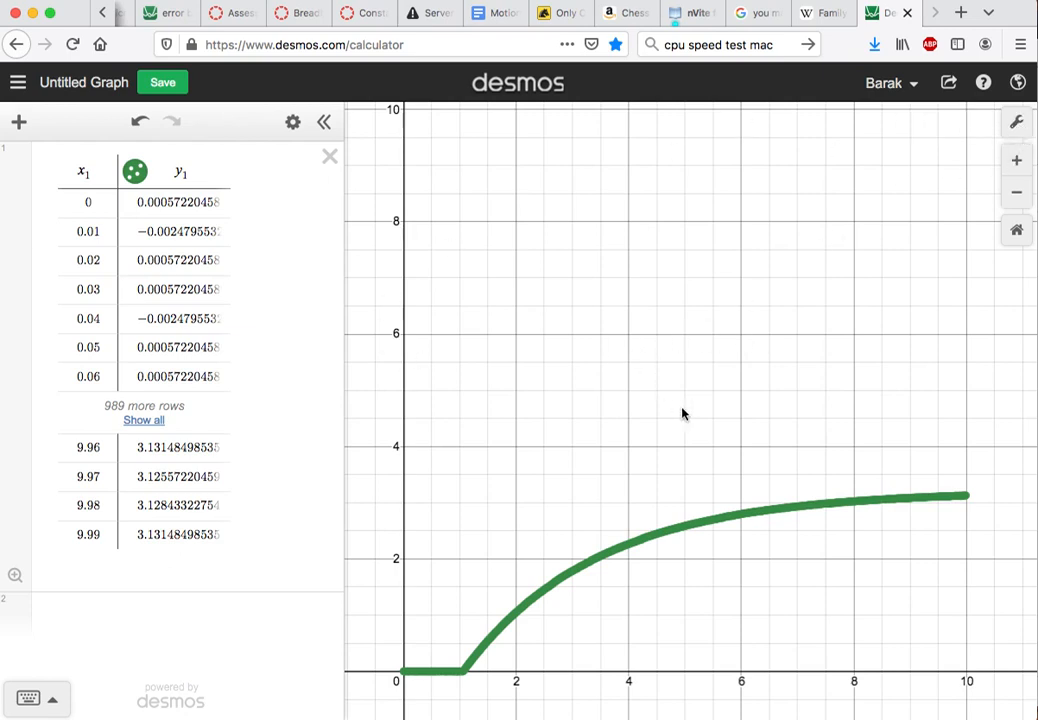
# - Set the upper limit of the graph's y-axis to 4 in the graph settings
pyautogui.click(1018, 124)
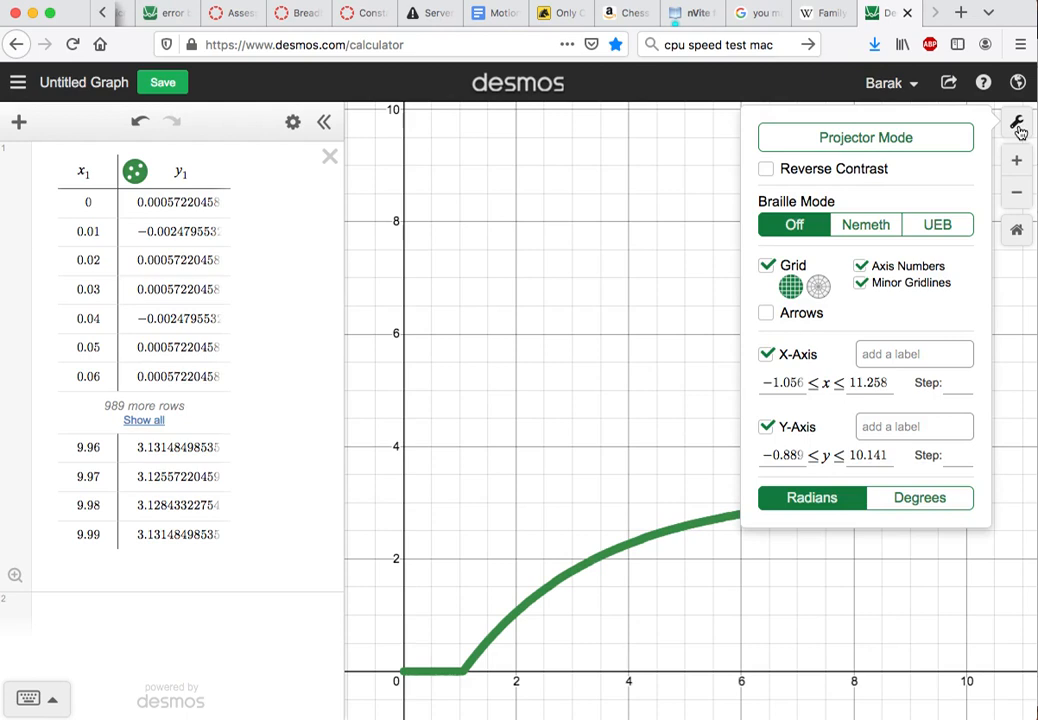
pyautogui.click(886, 353)
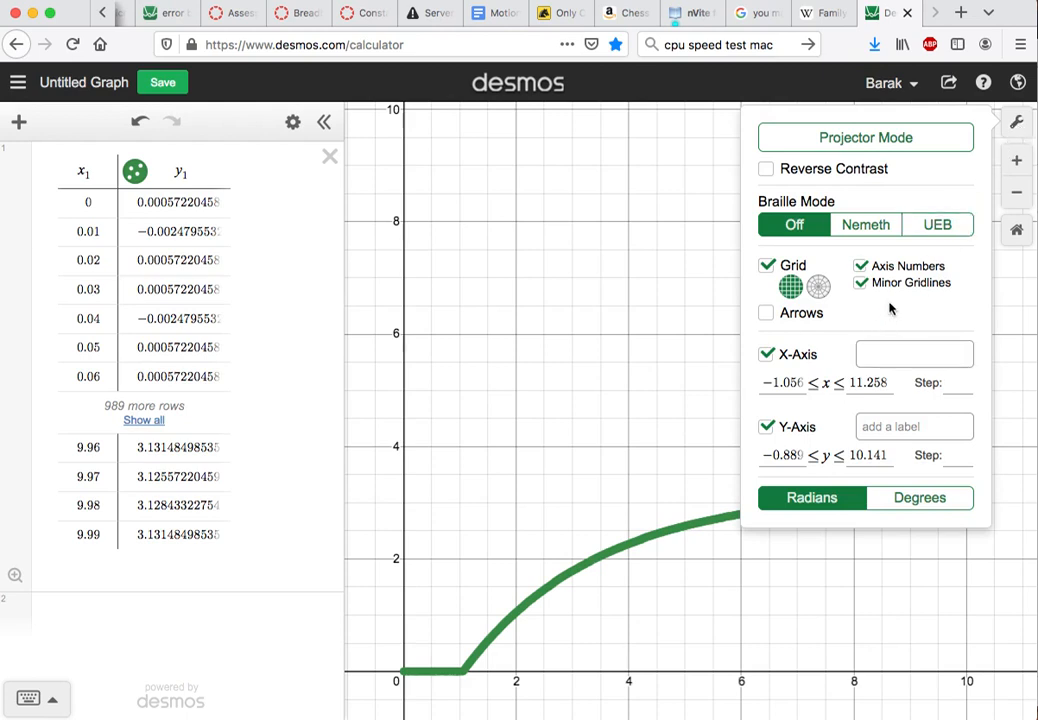
pyautogui.doubleClick(869, 457)
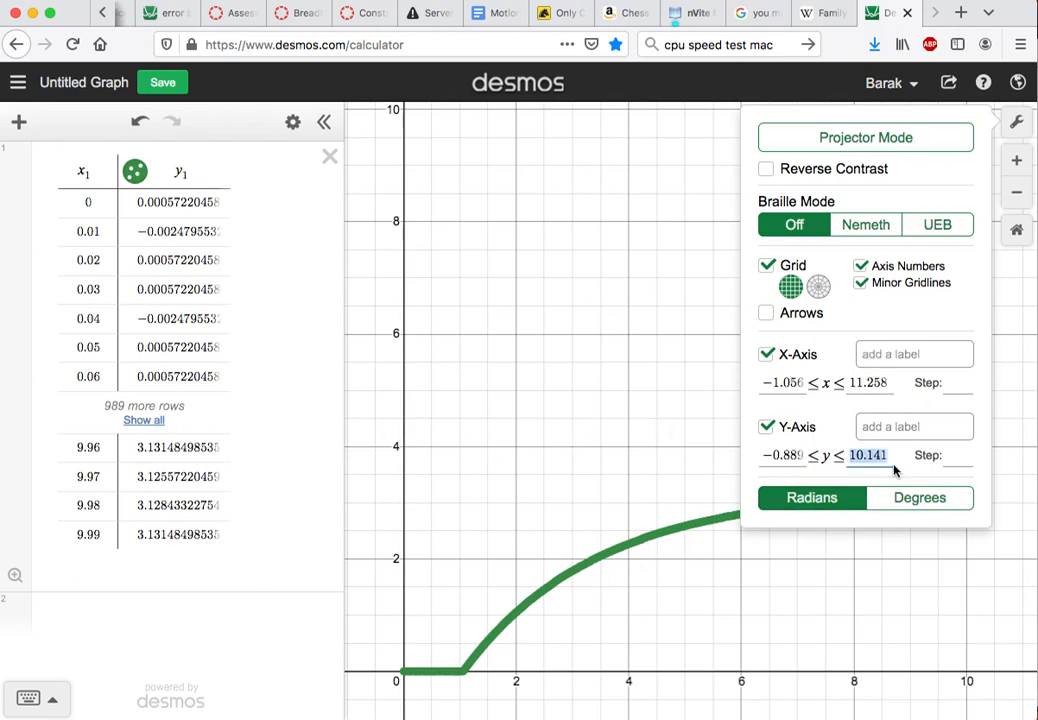
pyautogui.write('4')
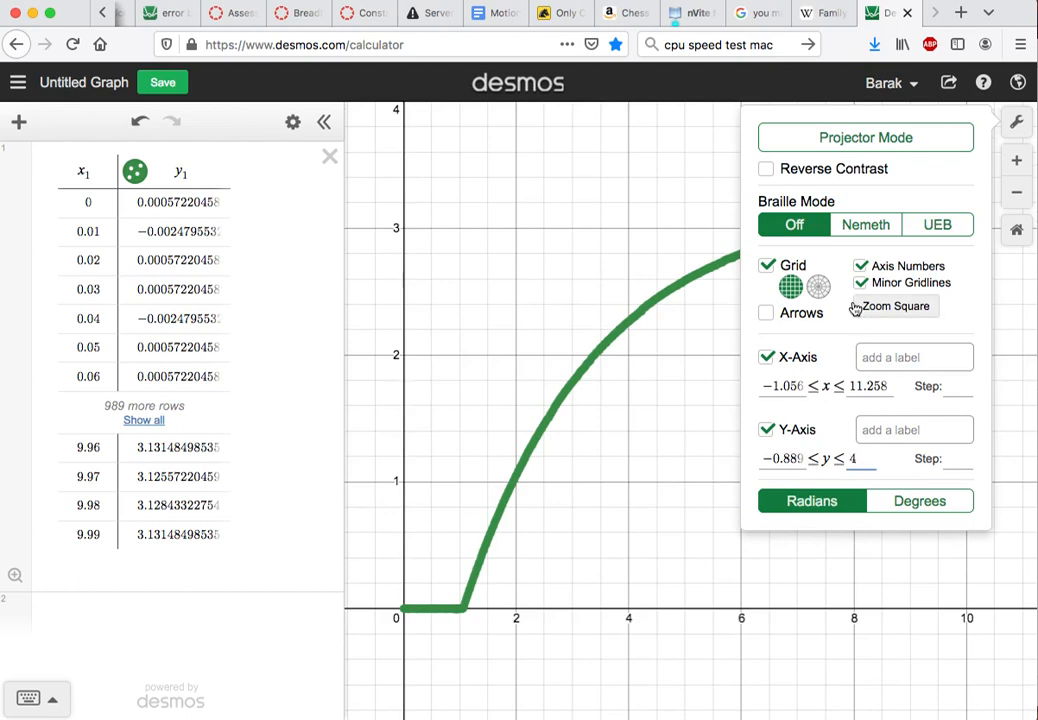
# - Label the x-axis "Time (s)" and the y-axis "V_cap (V)", and close the graph settings
pyautogui.click(899, 356)
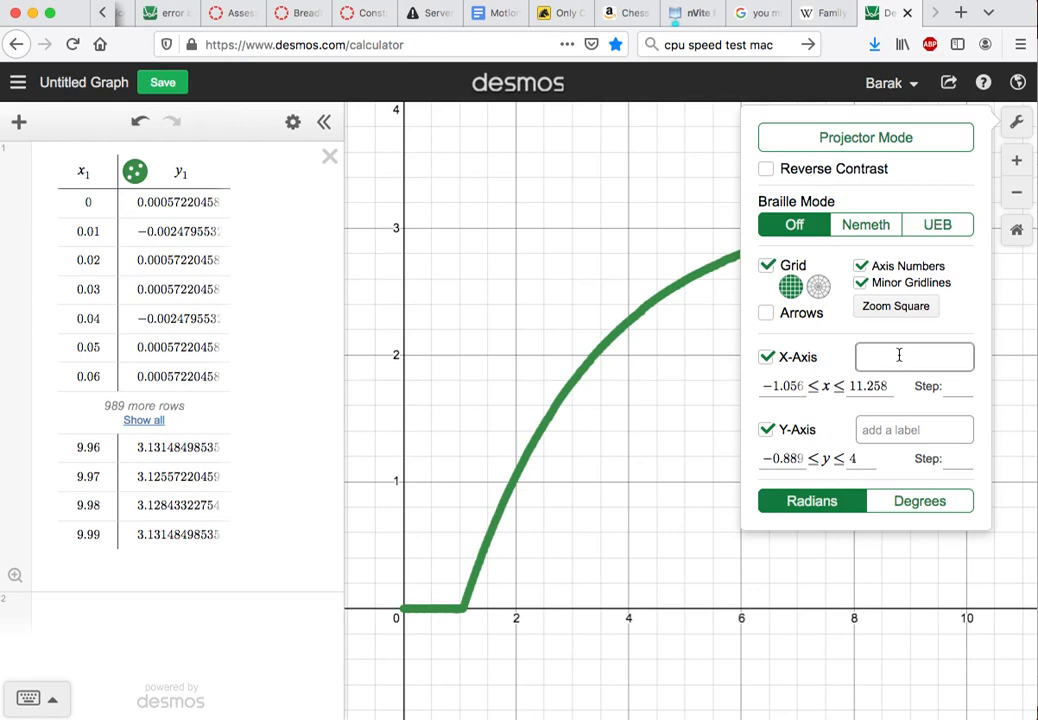
pyautogui.write('Time (s)')
pyautogui.click(917, 428)
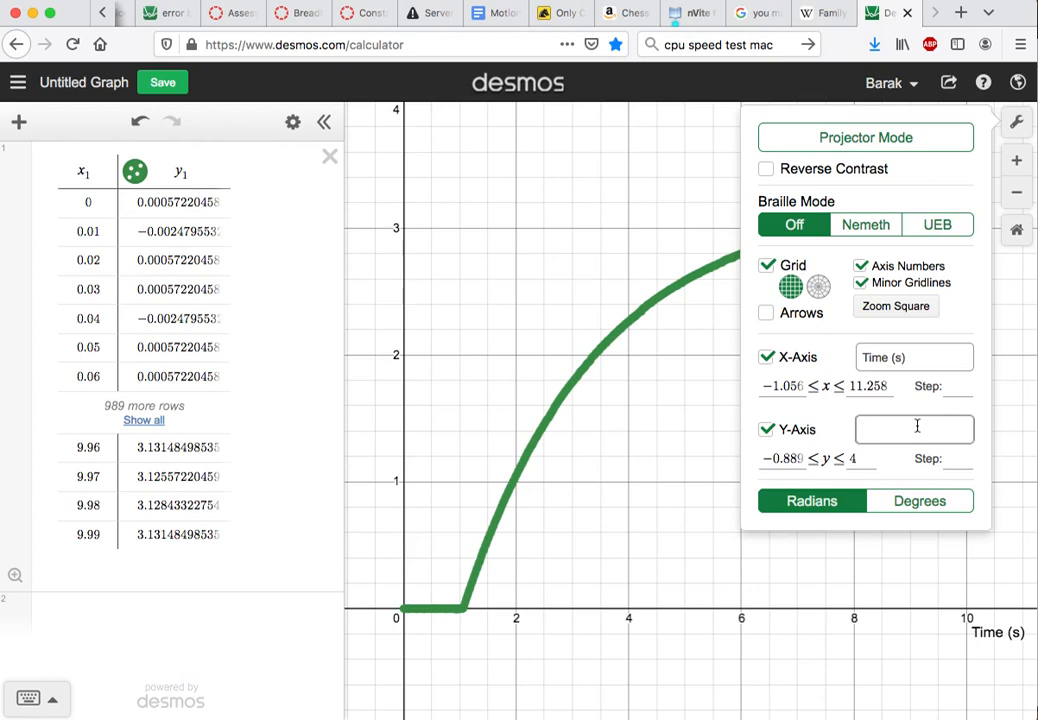
pyautogui.write('V_cap')
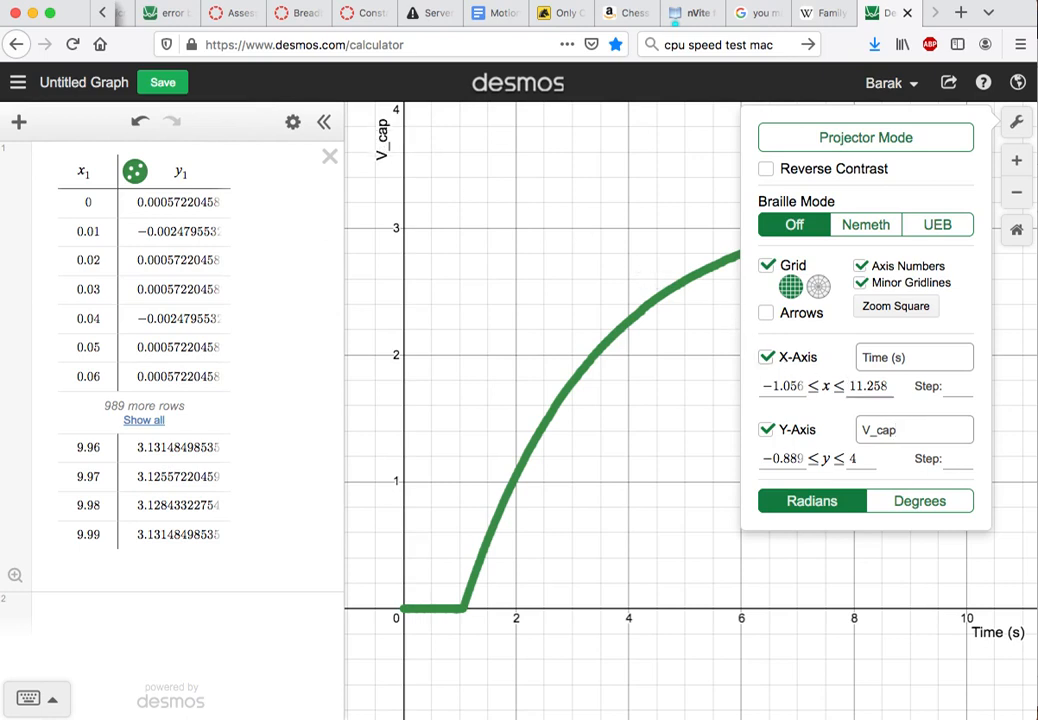
pyautogui.write(')')
pyautogui.press('BackSpace')
pyautogui.write('(t')
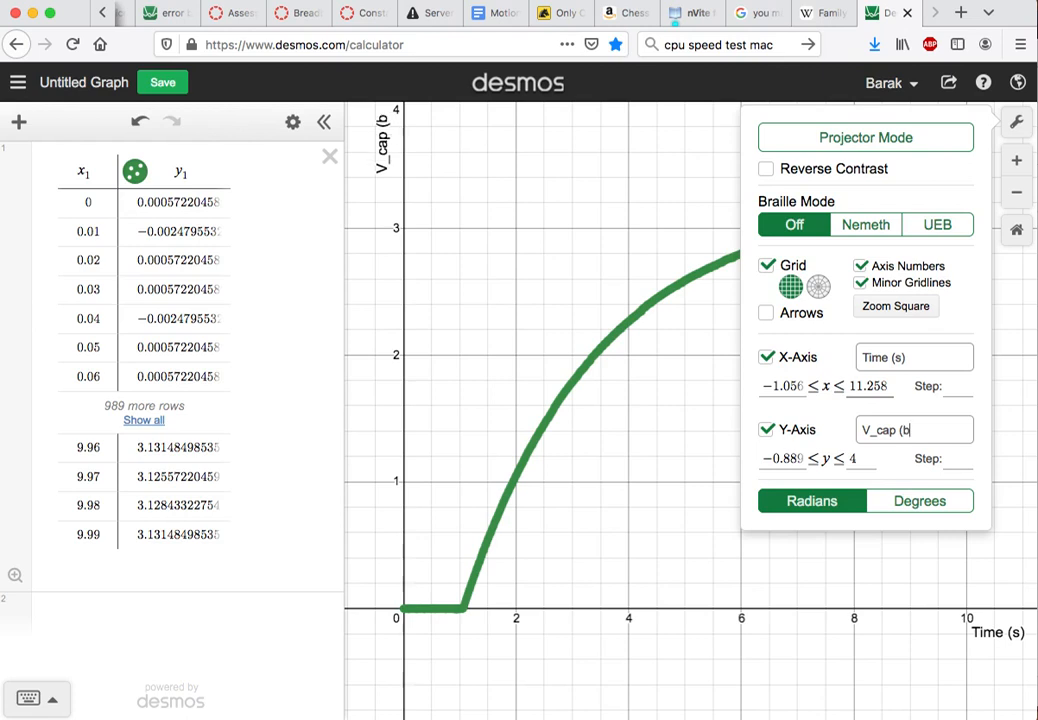
pyautogui.press('BackSpace')
pyautogui.write('V_')
pyautogui.press('BackSpace')
pyautogui.write(')')
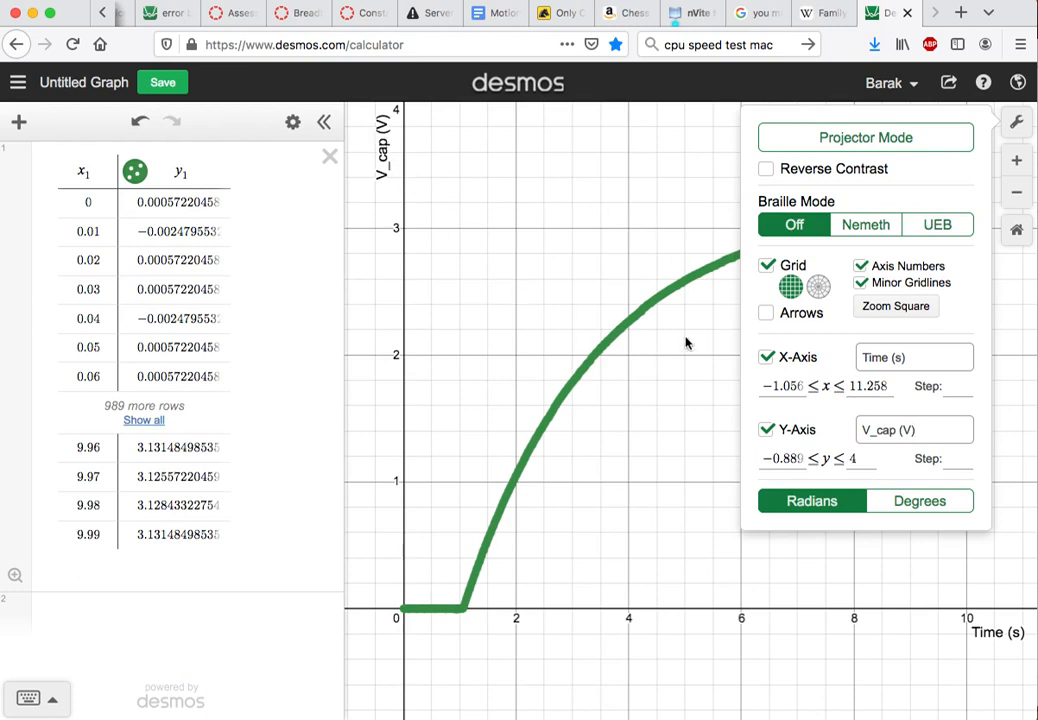
pyautogui.click(1017, 122)
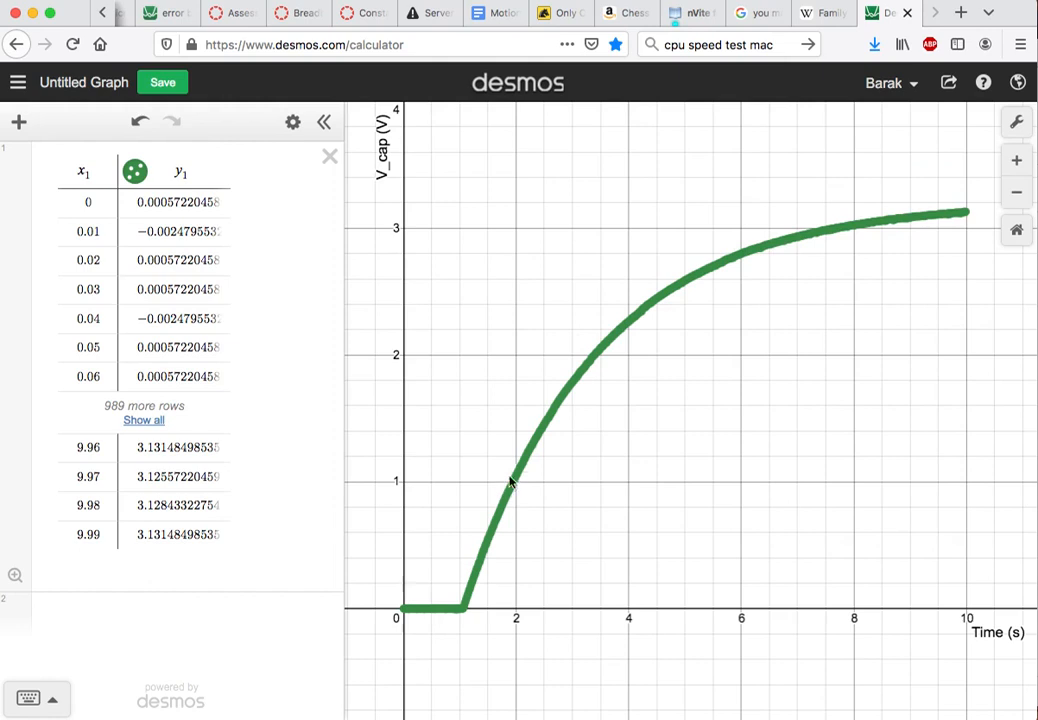
# - Begin a model equation in the expression line below the data table, entering y = V_bat(1 - e), with "bat" as a subscript
pyautogui.click(177, 620)
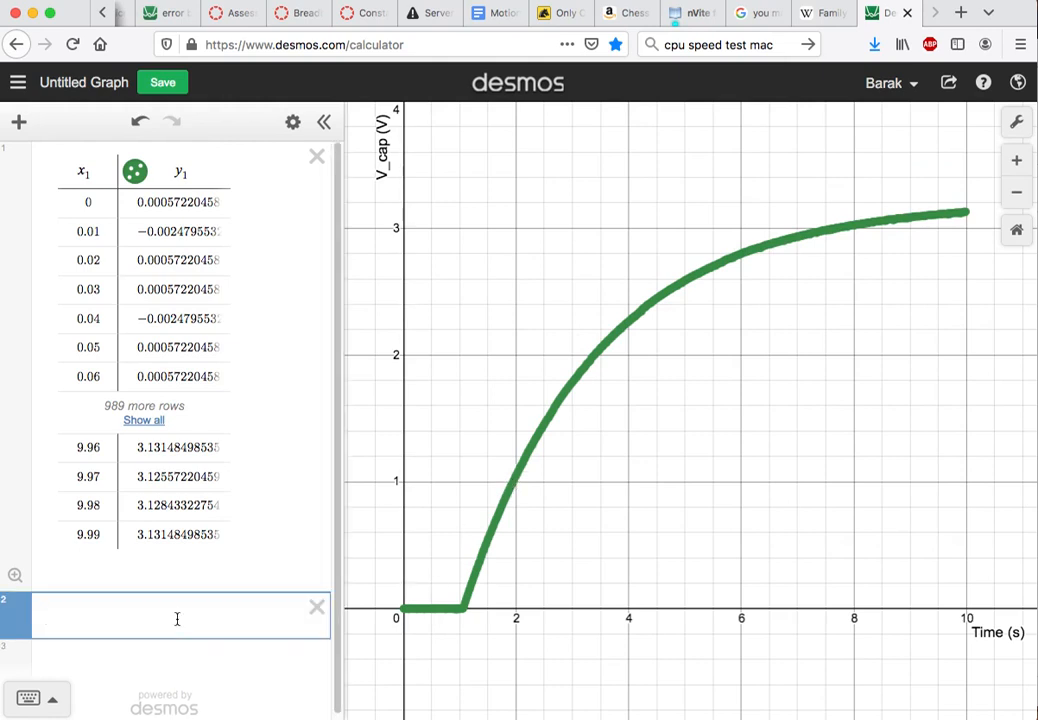
pyautogui.write('y')
pyautogui.write('+')
pyautogui.press('BackSpace')
pyautogui.write('= V')
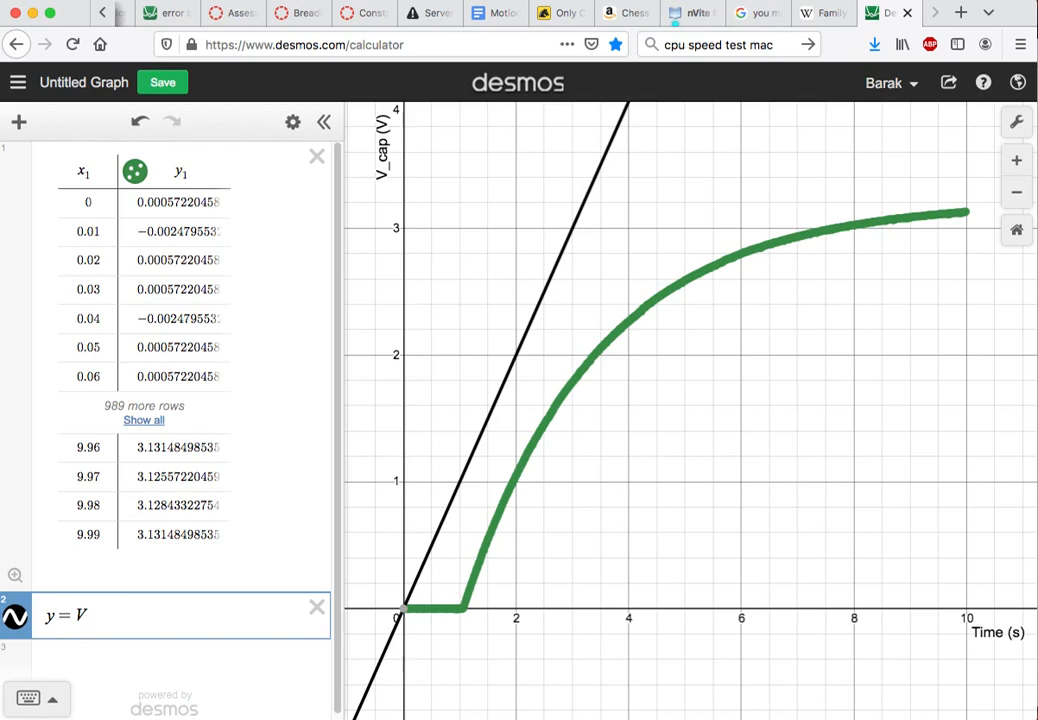
pyautogui.write('_')
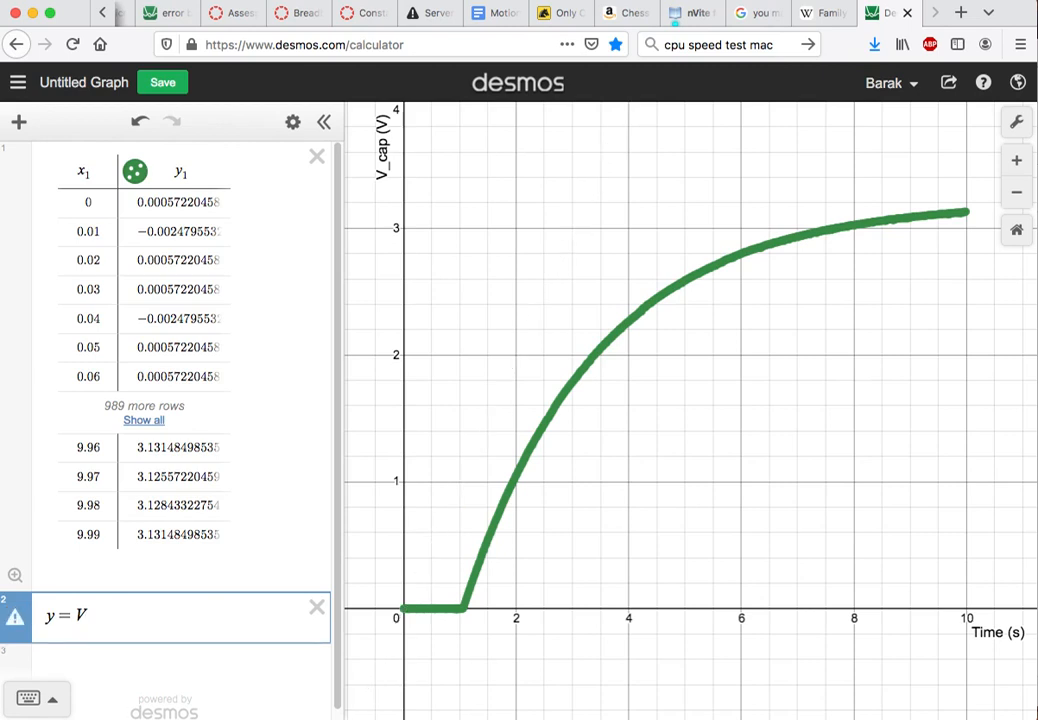
pyautogui.write('bat')
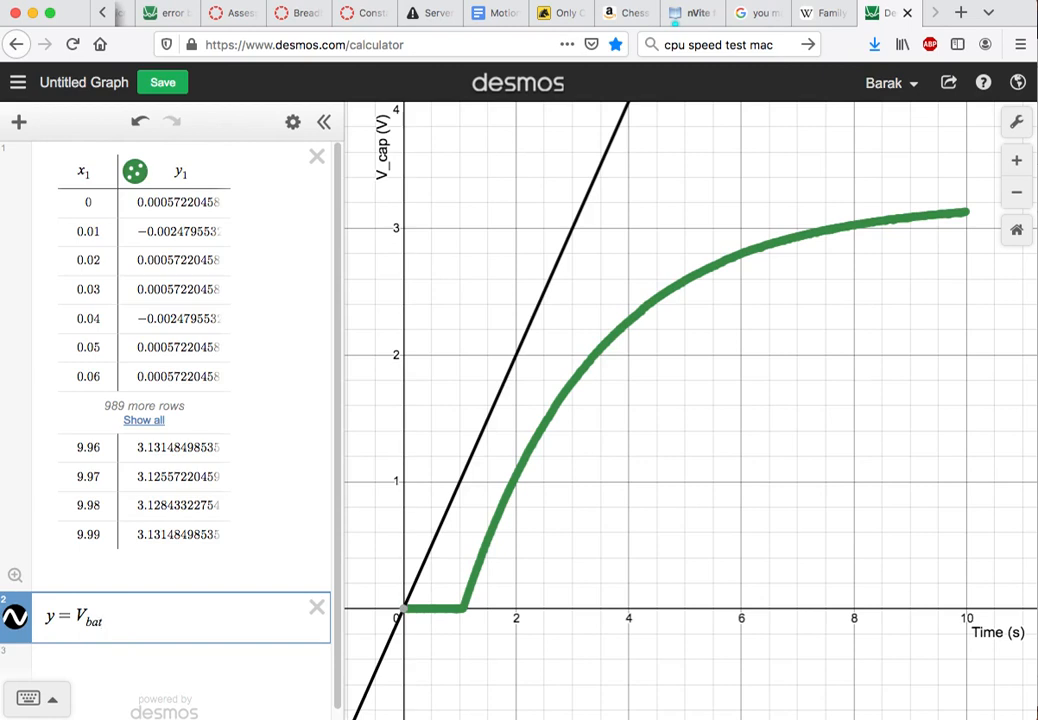
pyautogui.write('(')
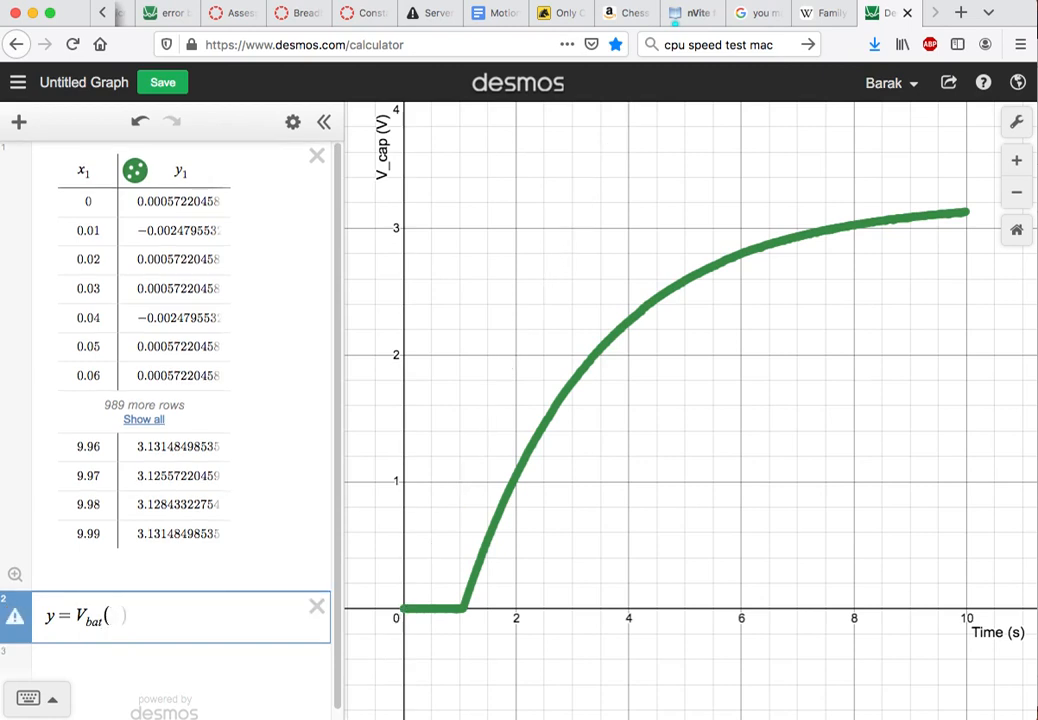
pyautogui.write('1-e')
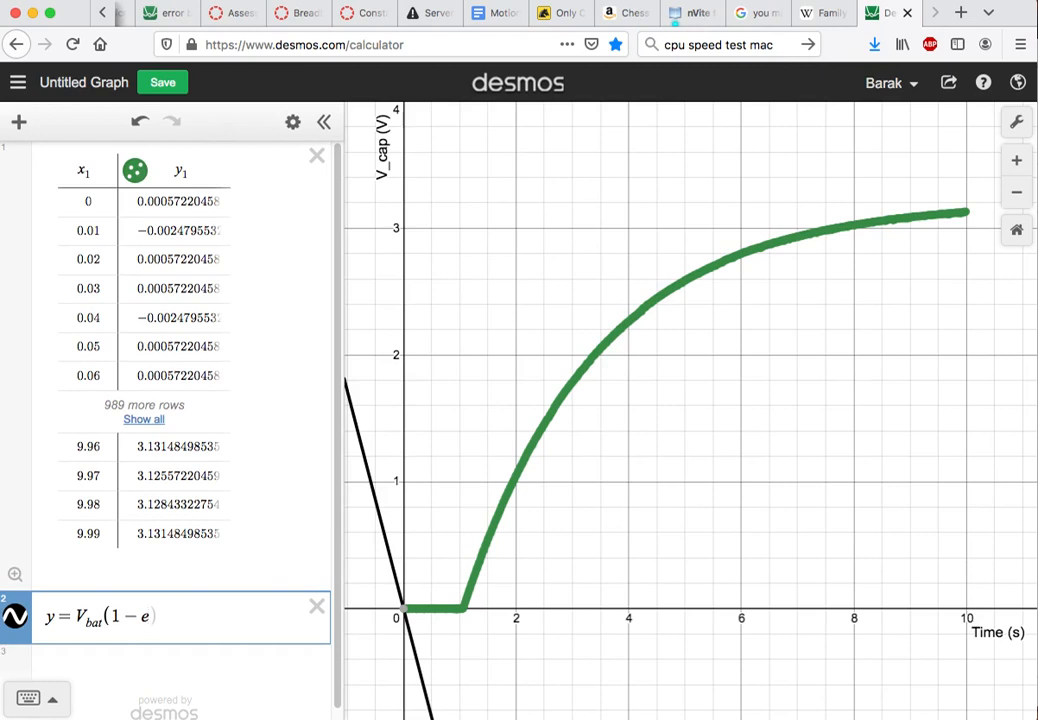
# - Give e in the model equation the exponent (x - t_0)/T, with 0 as a subscript of t
pyautogui.write('^')
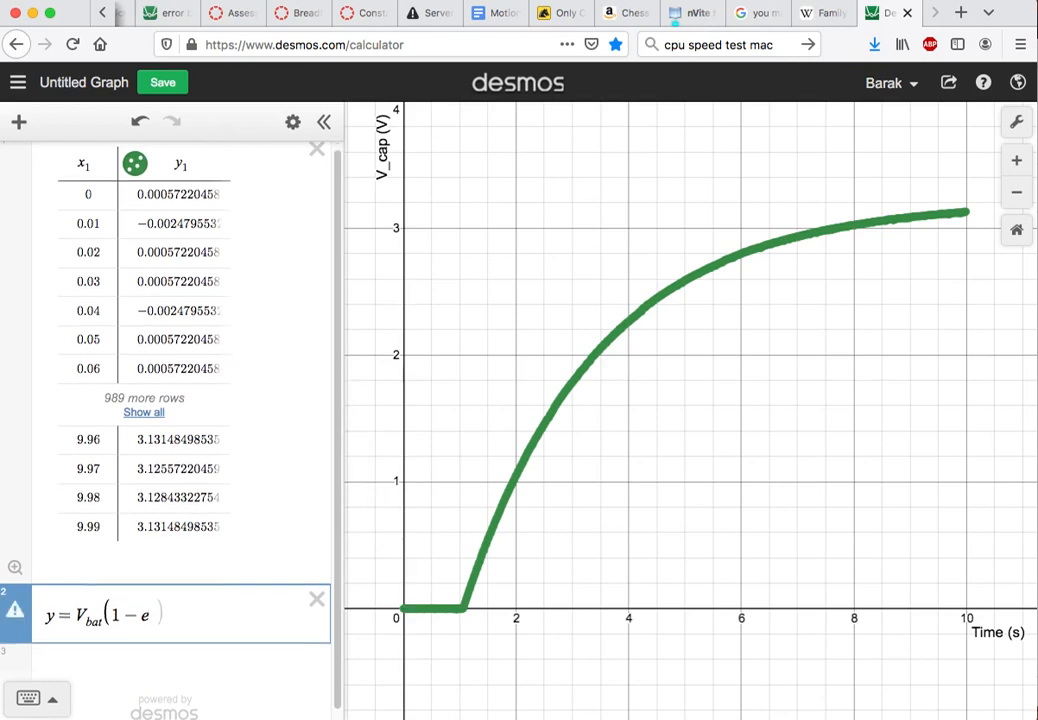
pyautogui.write('t')
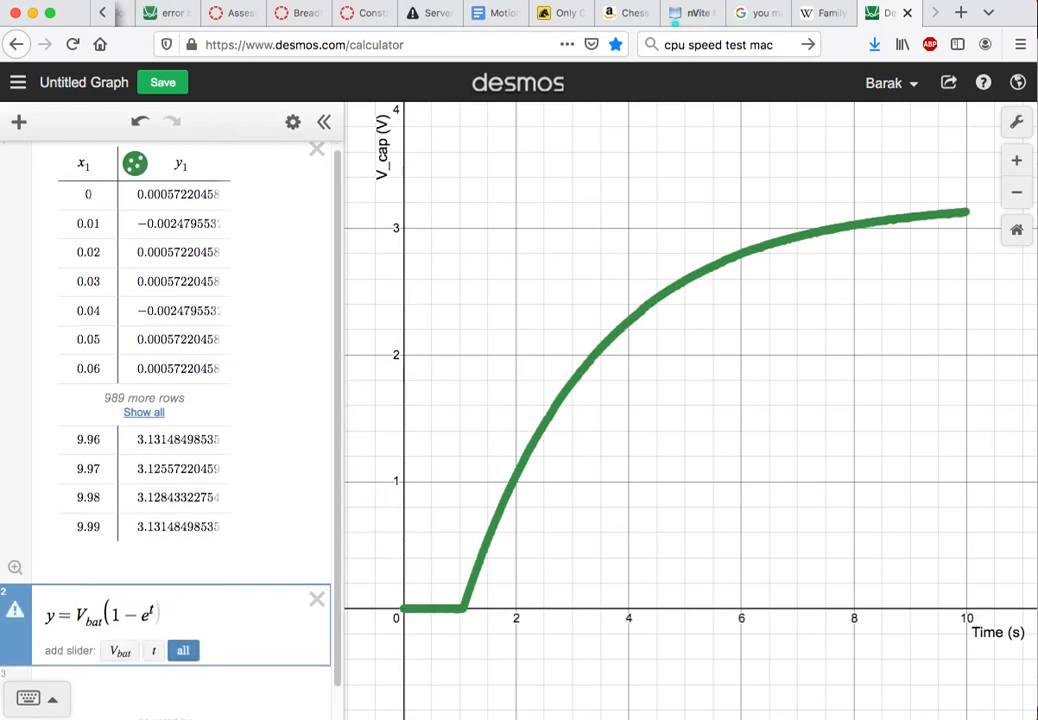
pyautogui.press('BackSpace')
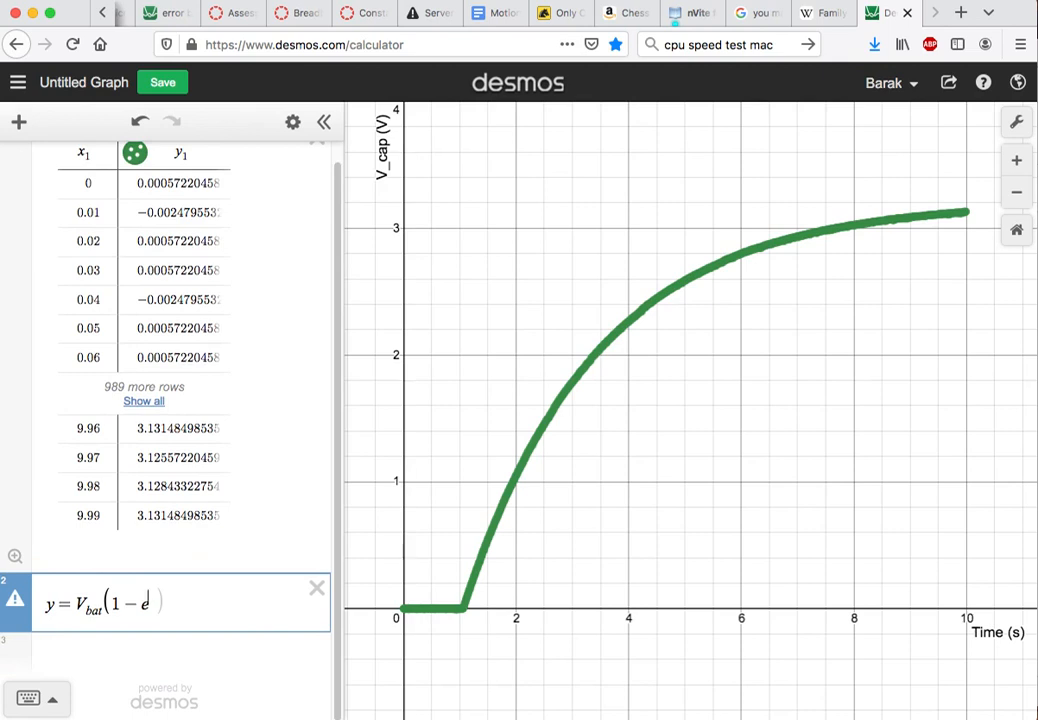
pyautogui.write('x')
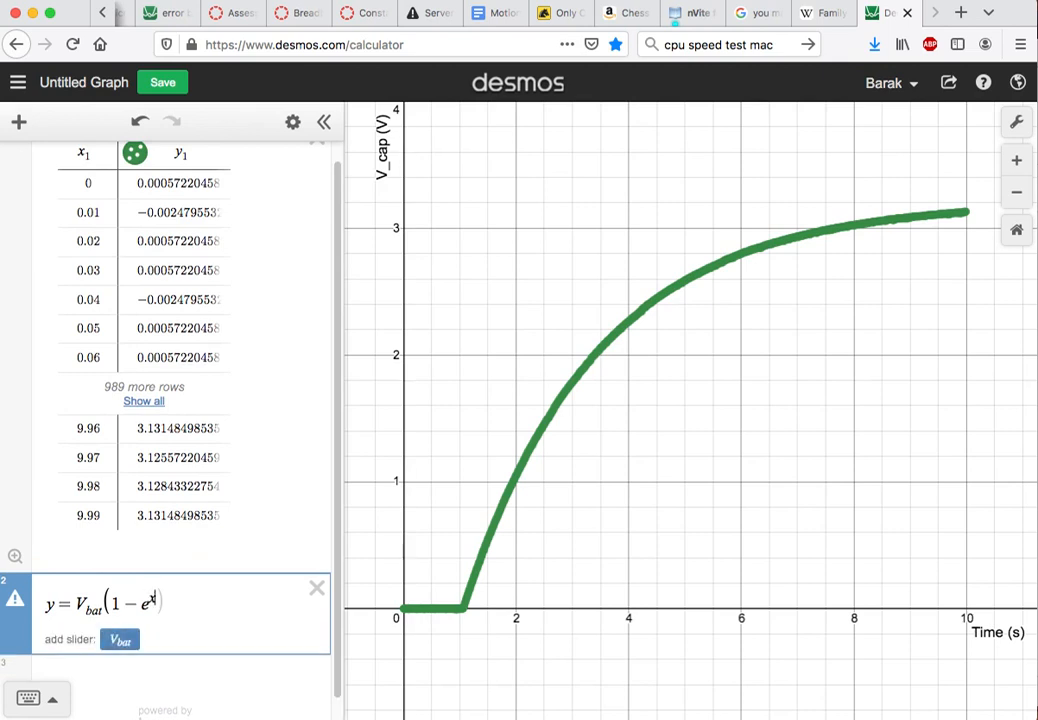
pyautogui.write('/')
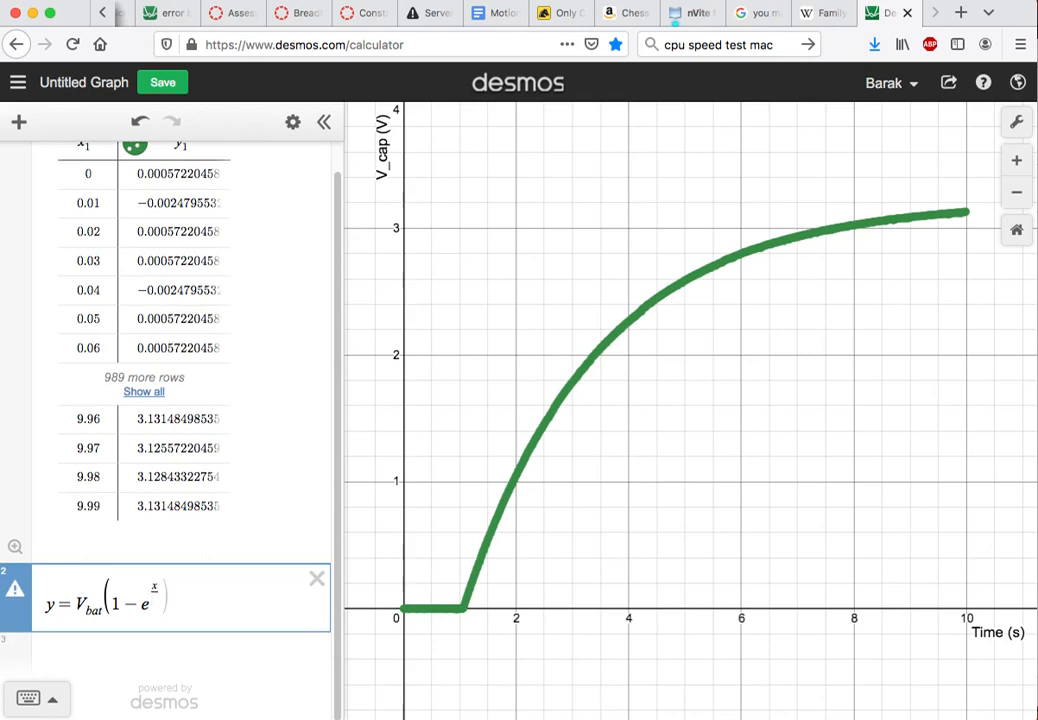
pyautogui.write('T')
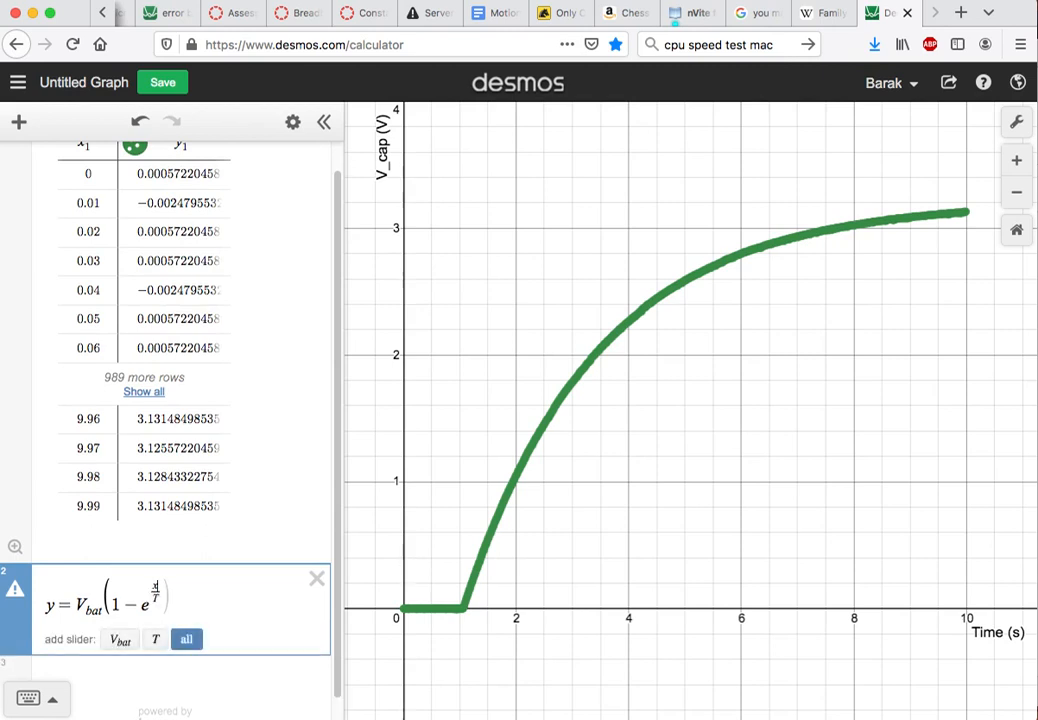
pyautogui.write('-t')
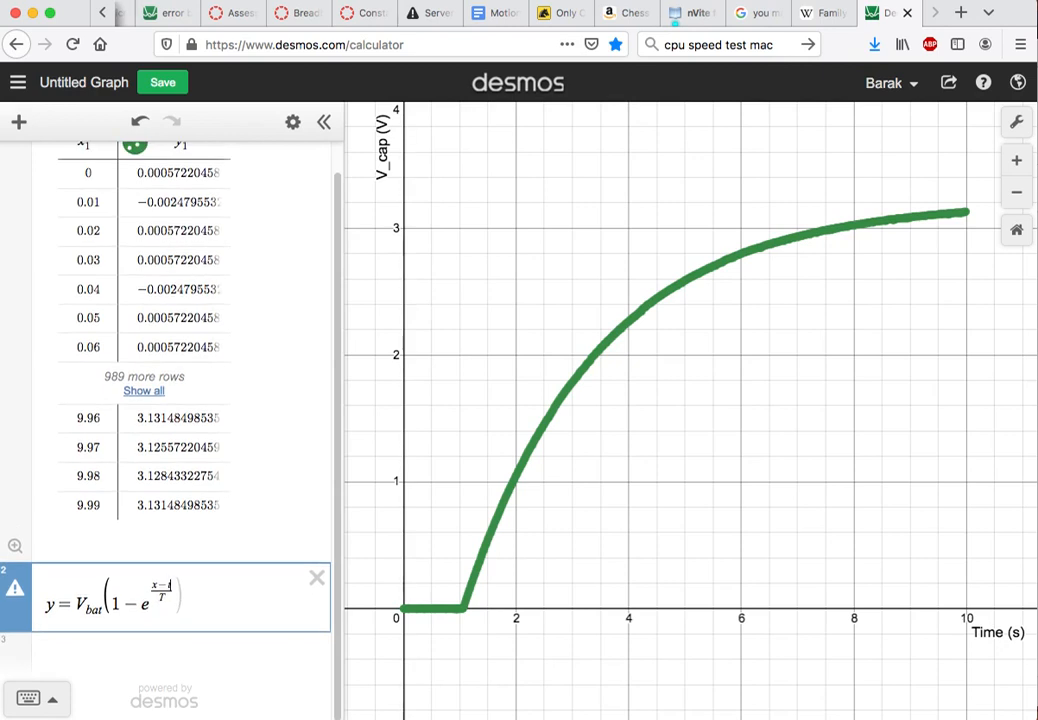
pyautogui.write('0')
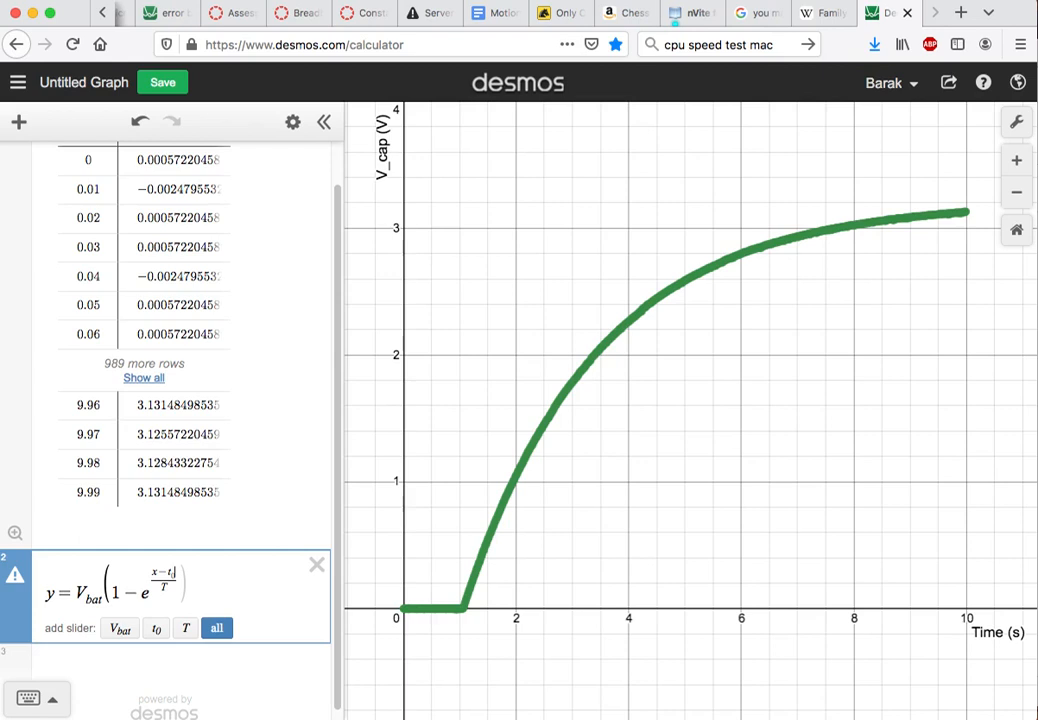
# - Put a minus sign in front of the exponent's fraction and close the equation's parenthesis
pyautogui.press('Up')
pyautogui.press('Left')
pyautogui.press('Left')
pyautogui.write('-')
pyautogui.press('Right')
pyautogui.press('Right')
pyautogui.press('Right')
pyautogui.press('Right')
pyautogui.press('Right')
pyautogui.write(')')
# - Add sliders for all of the model's parameters: V_bat, t_0 and T
pyautogui.click(218, 630)
pyautogui.scroll(-2, 225, 563)
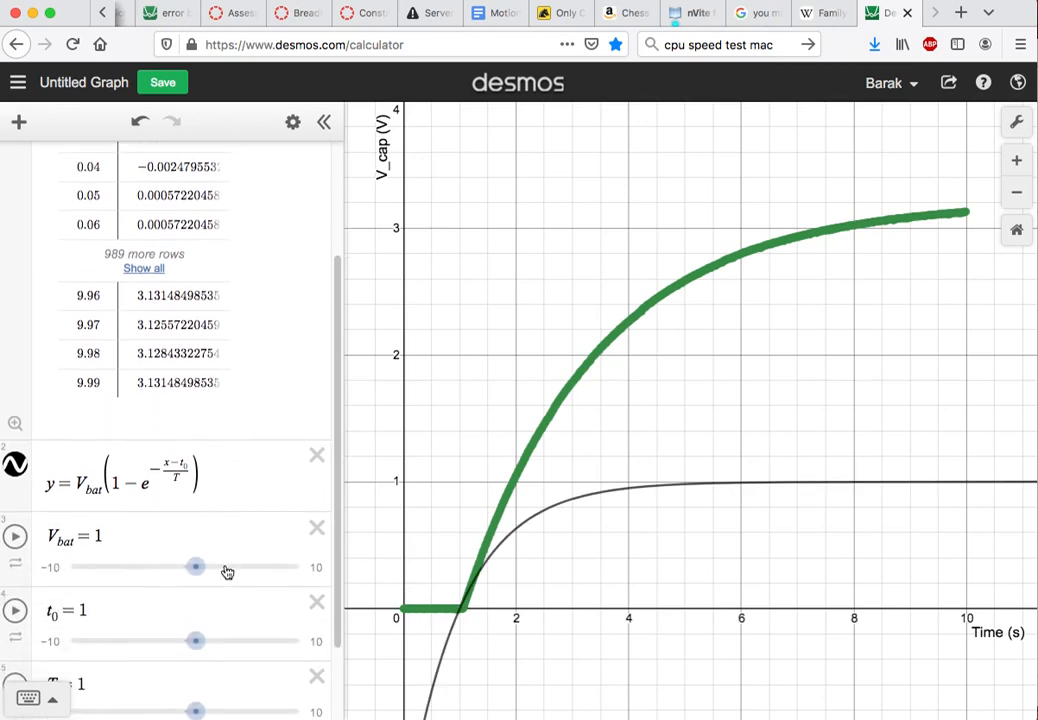
pyautogui.scroll(-2, 227, 572)
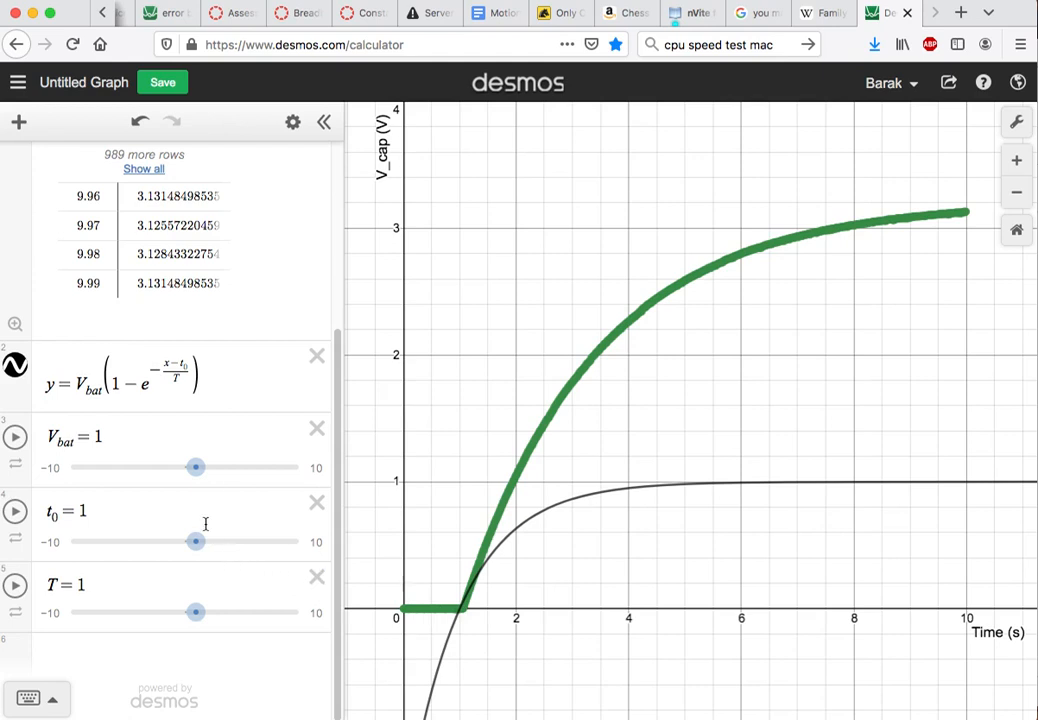
# - Limit the t_0 slider to the range 1 to 1.2 with a step of .001, and set t_0 to 1.045
pyautogui.moveTo(199, 542); pyautogui.dragTo(198, 542)
pyautogui.click(318, 545)
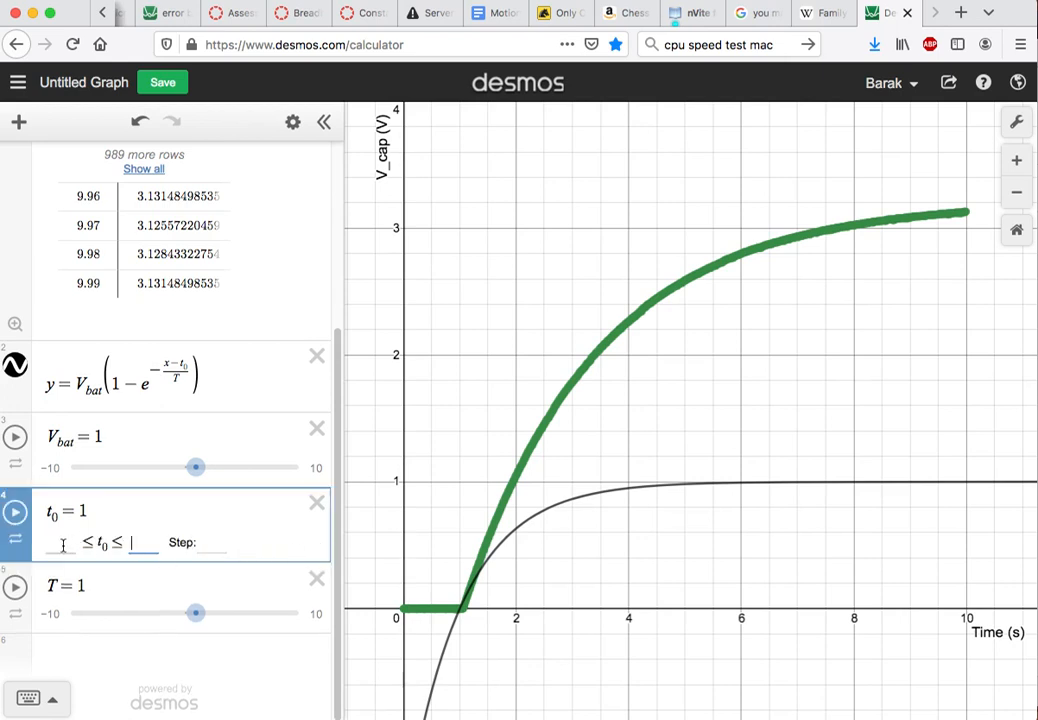
pyautogui.click(60, 545)
pyautogui.write('1')
pyautogui.click(131, 544)
pyautogui.write('1.2')
pyautogui.click(202, 543)
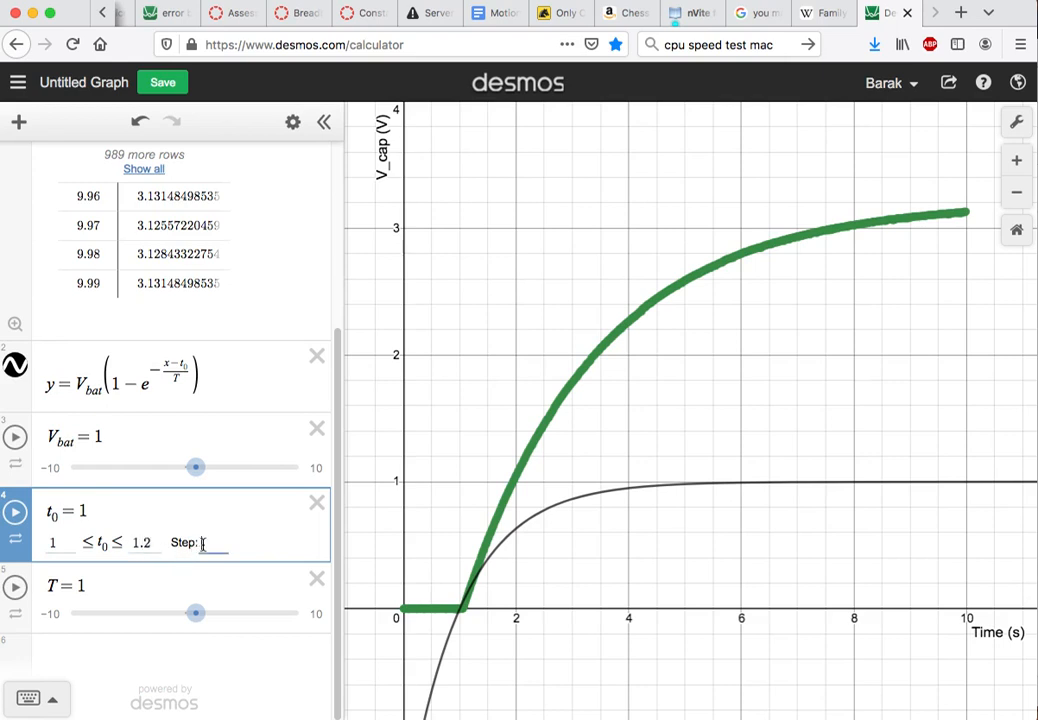
pyautogui.write('.001')
pyautogui.press('Return')
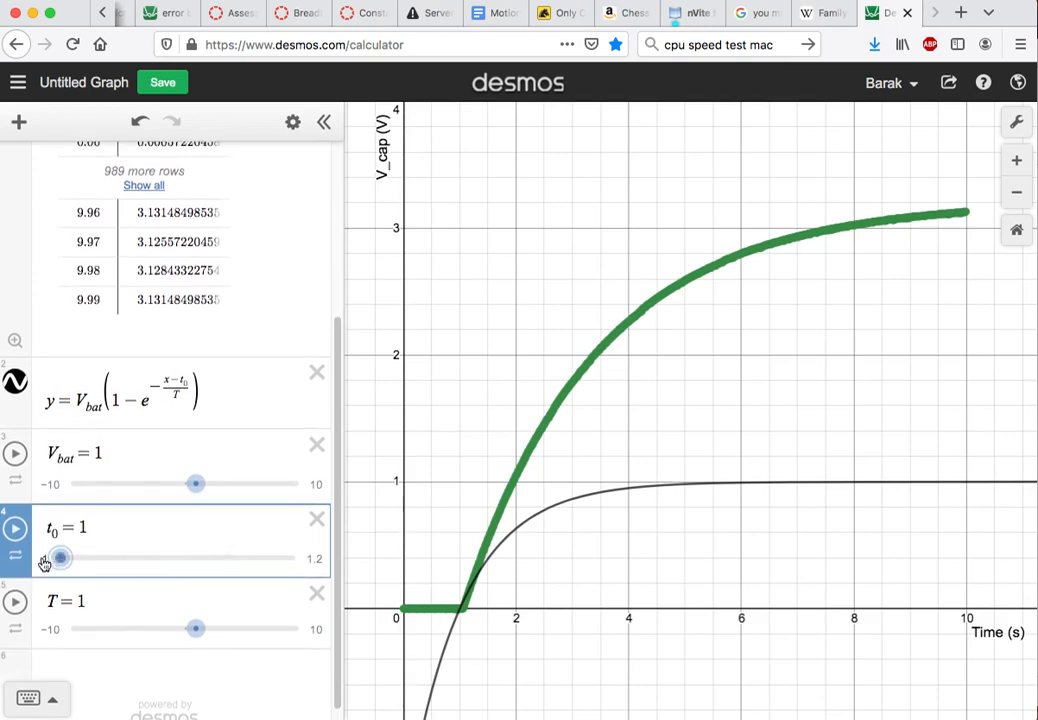
pyautogui.moveTo(62, 560); pyautogui.dragTo(113, 570)
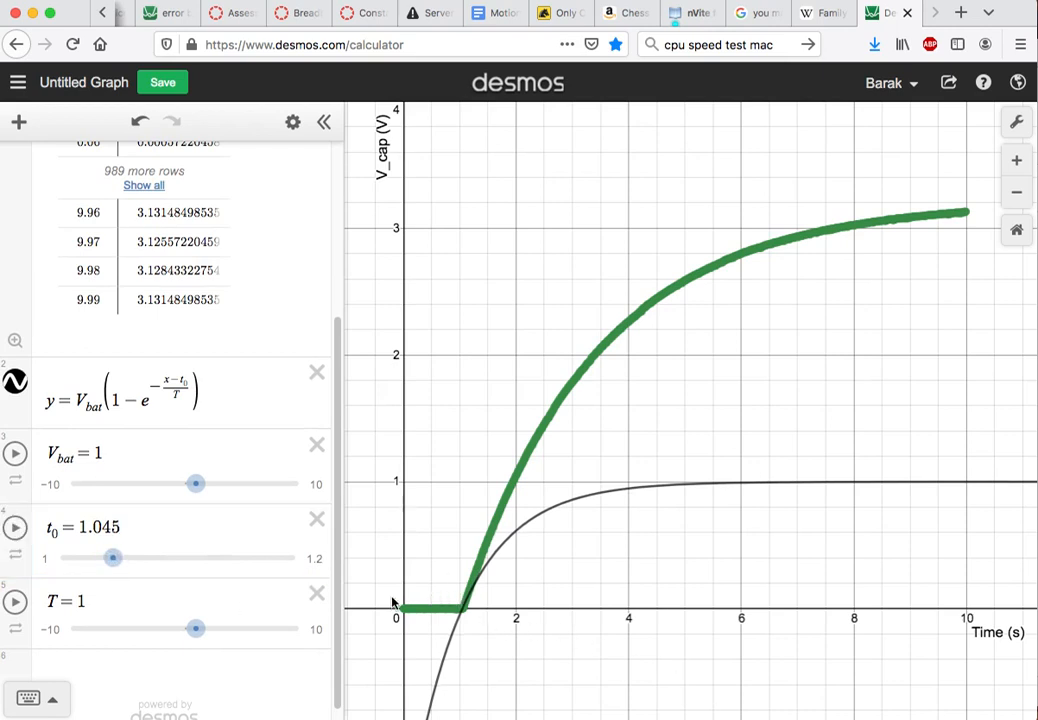
# - Limit the V_bat slider to the range 3.1 to 3.3 with a step of .001, and set V_bat to 3.207
pyautogui.moveTo(200, 493); pyautogui.dragTo(222, 491)
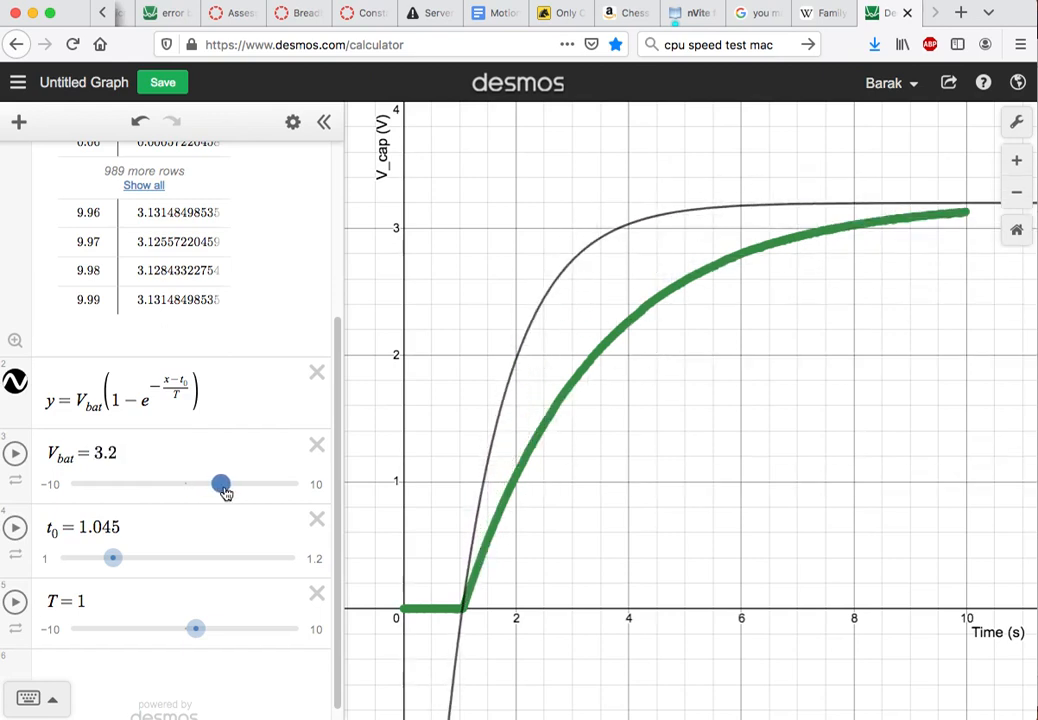
pyautogui.click(315, 485)
pyautogui.click(50, 483)
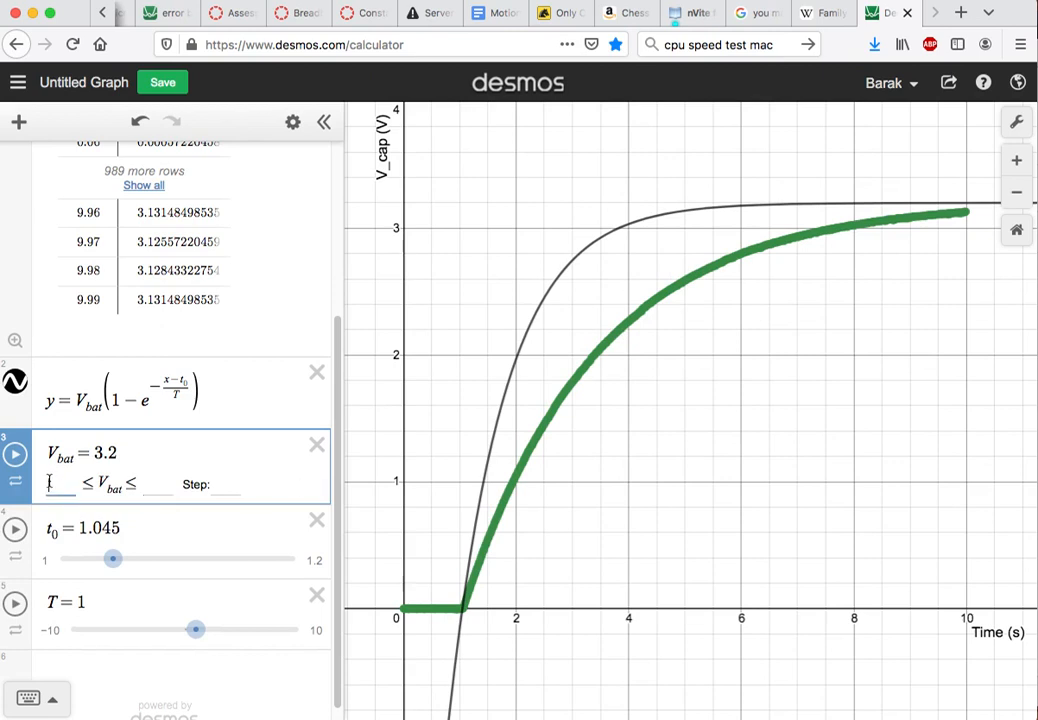
pyautogui.write('3.1')
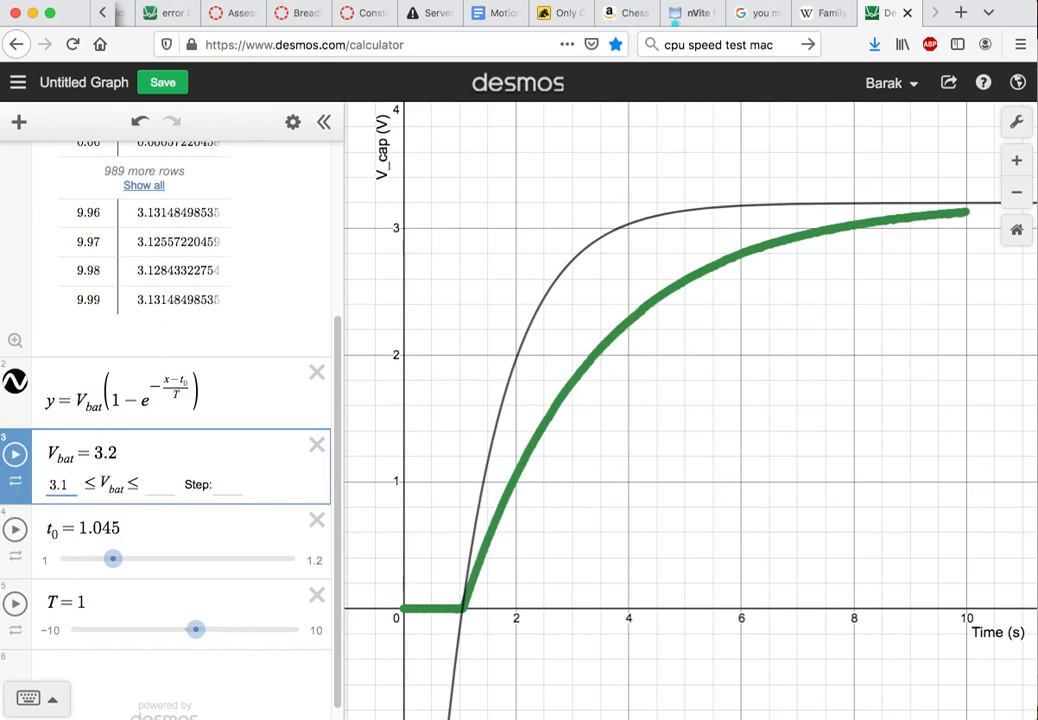
pyautogui.click(152, 485)
pyautogui.write('3.3')
pyautogui.click(224, 481)
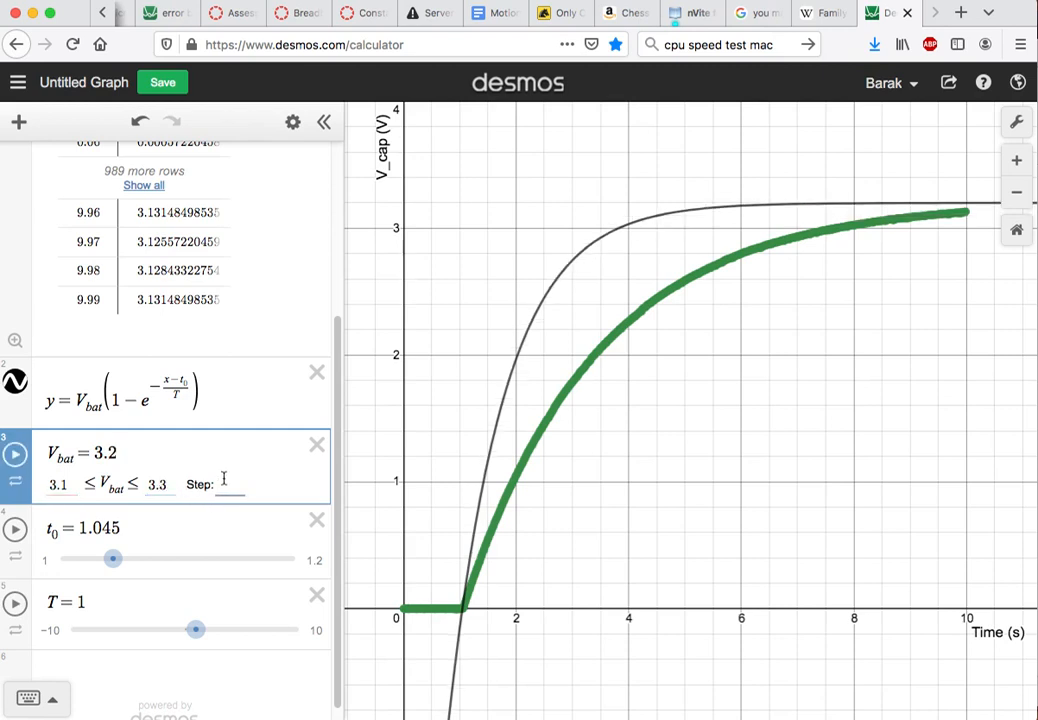
pyautogui.write('.001')
pyautogui.press('Return')
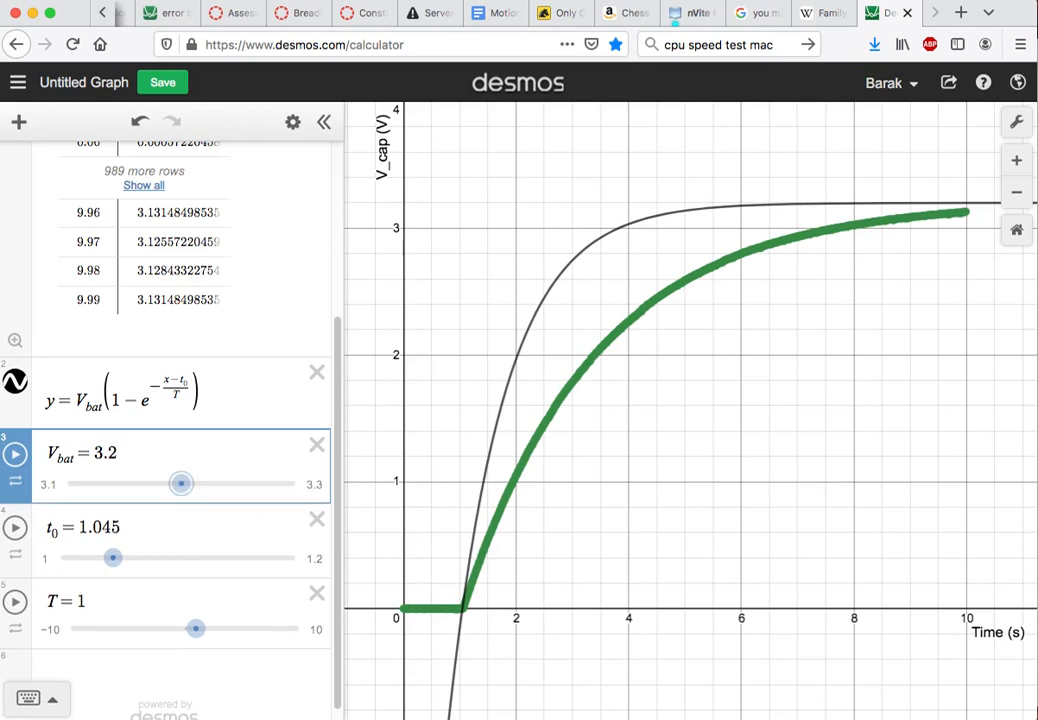
pyautogui.moveTo(183, 496); pyautogui.dragTo(190, 498)
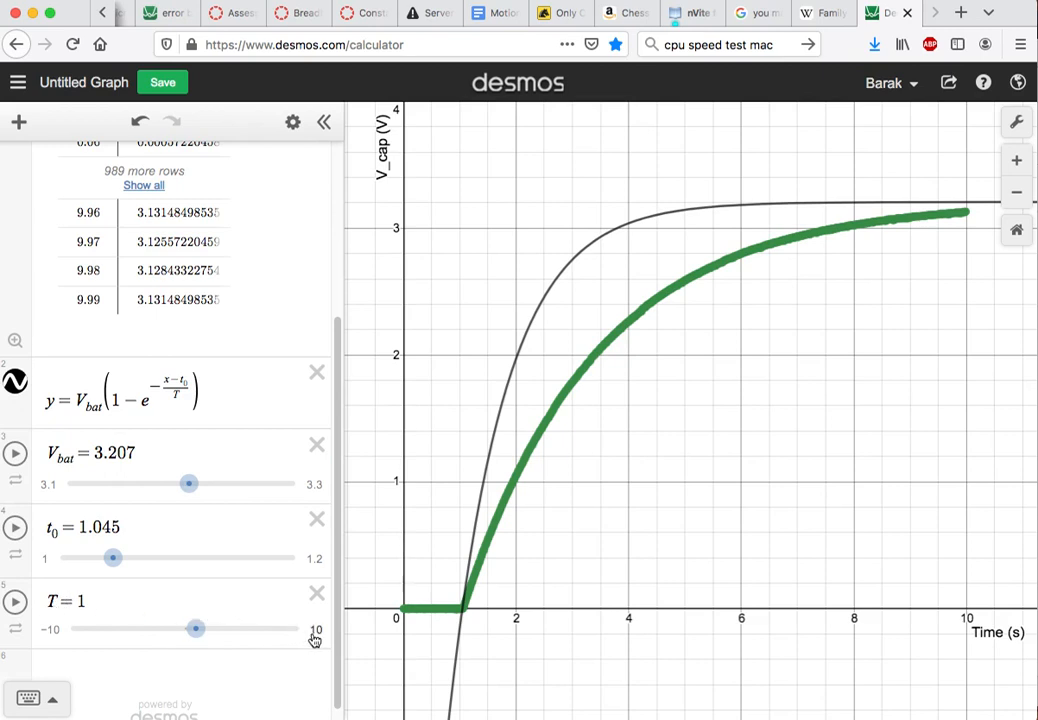
# - Set T to 2.4 and limit its slider to the range 2.2 to 2.6 with a step of .001
pyautogui.moveTo(196, 640); pyautogui.dragTo(215, 642)
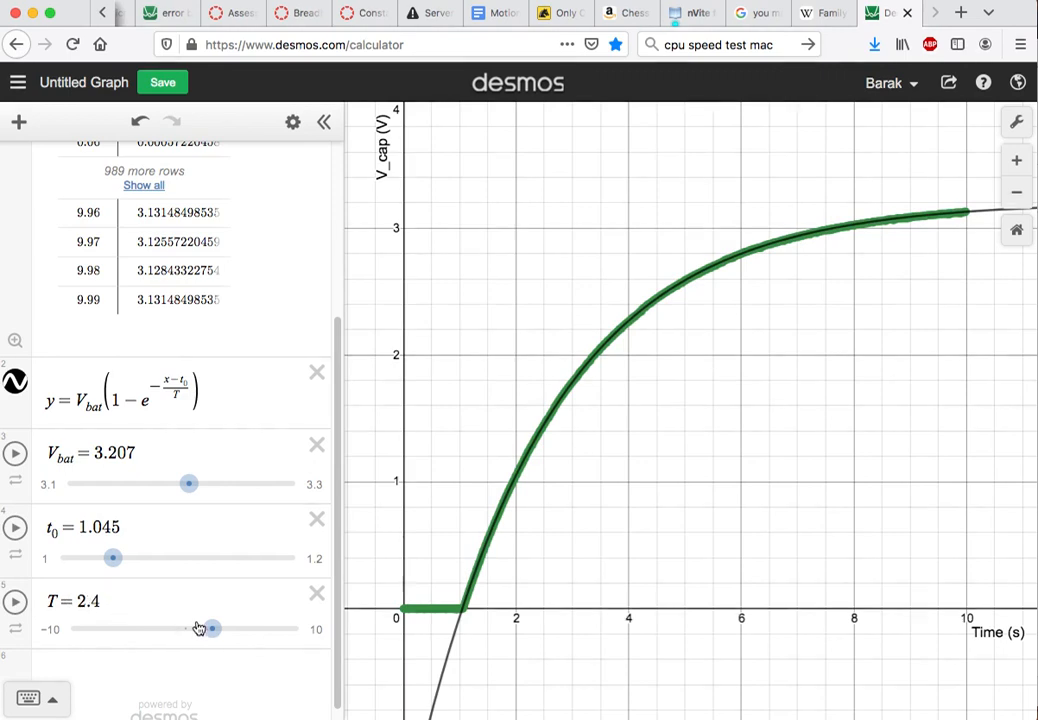
pyautogui.click(316, 632)
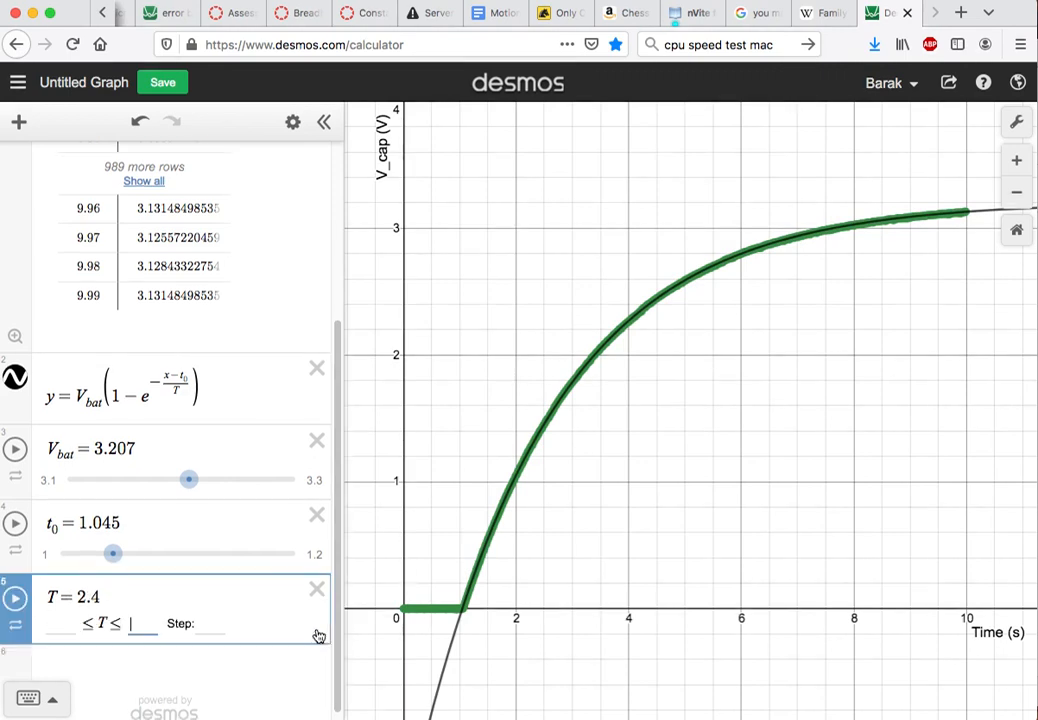
pyautogui.click(59, 627)
pyautogui.write('2.2')
pyautogui.click(134, 623)
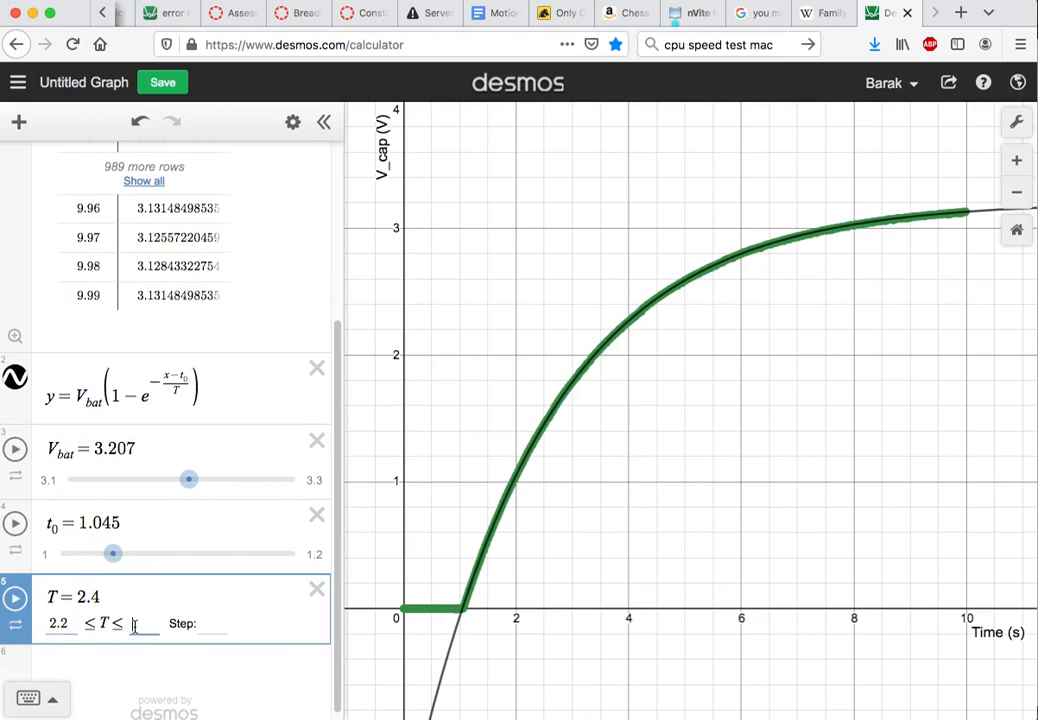
pyautogui.write('2.6')
pyautogui.click(207, 623)
pyautogui.write('.001')
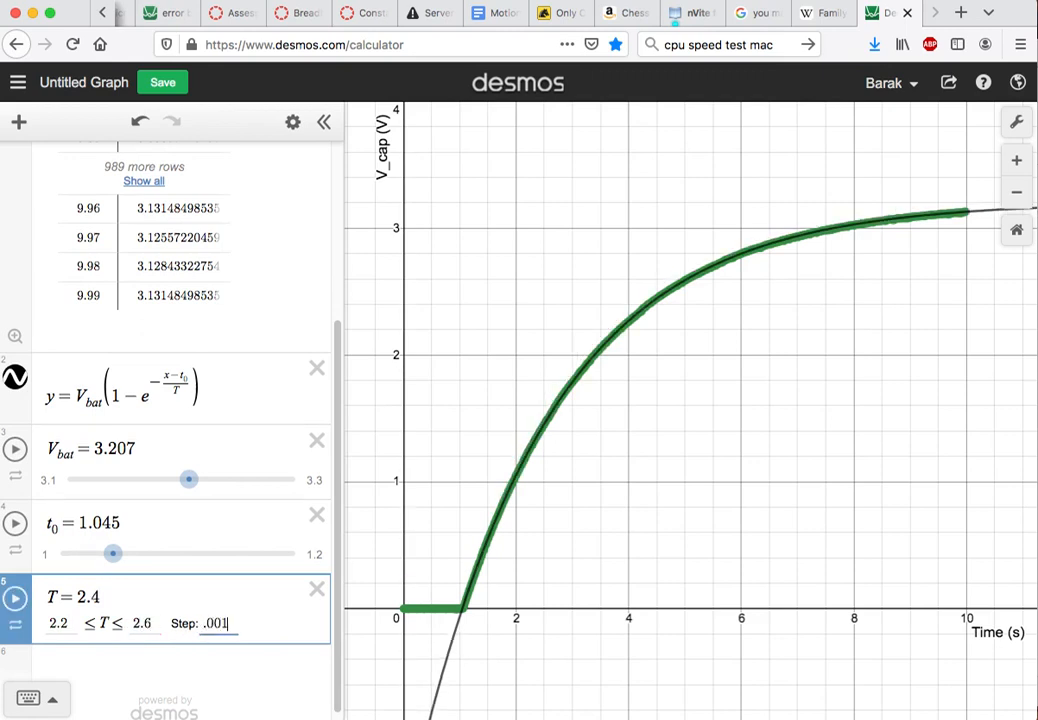
pyautogui.click(204, 665)
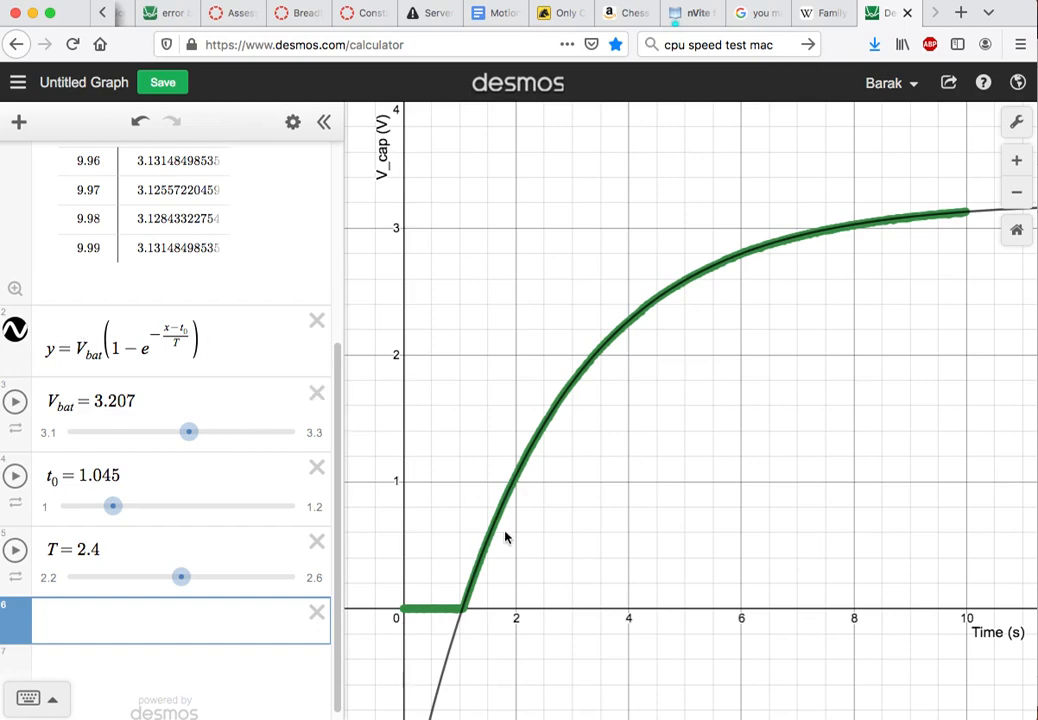
# - Examine up close how well the model curve follows the data points on the rising part of the graph
pyautogui.scroll(10, 497, 527)
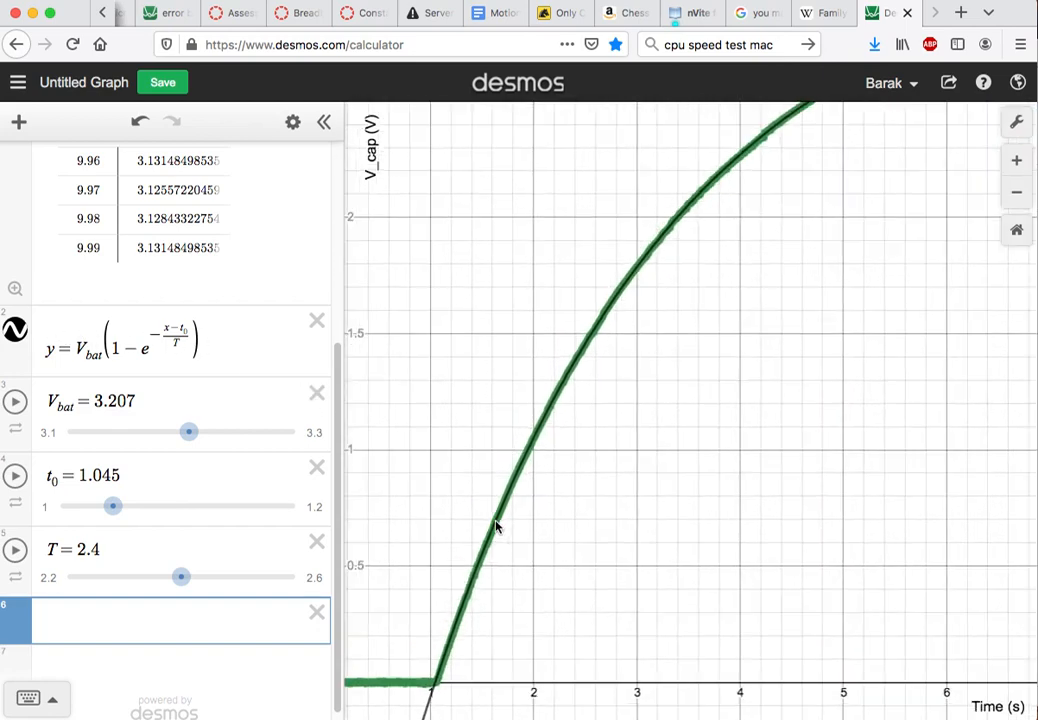
pyautogui.scroll(5, 497, 527)
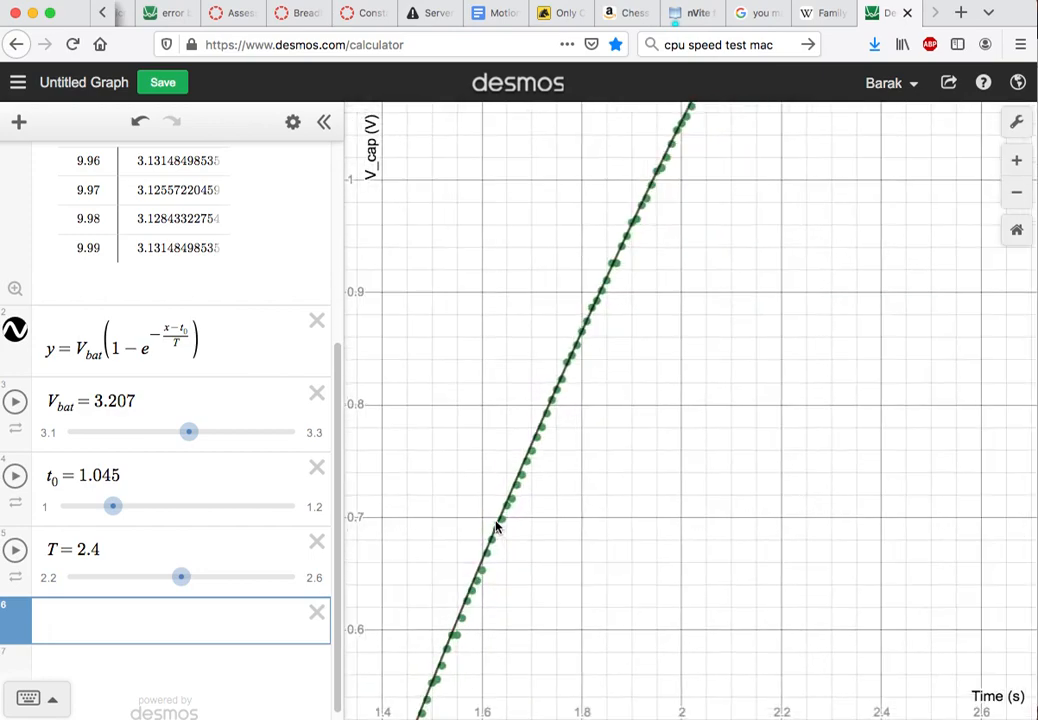
pyautogui.scroll(-12, 497, 527)
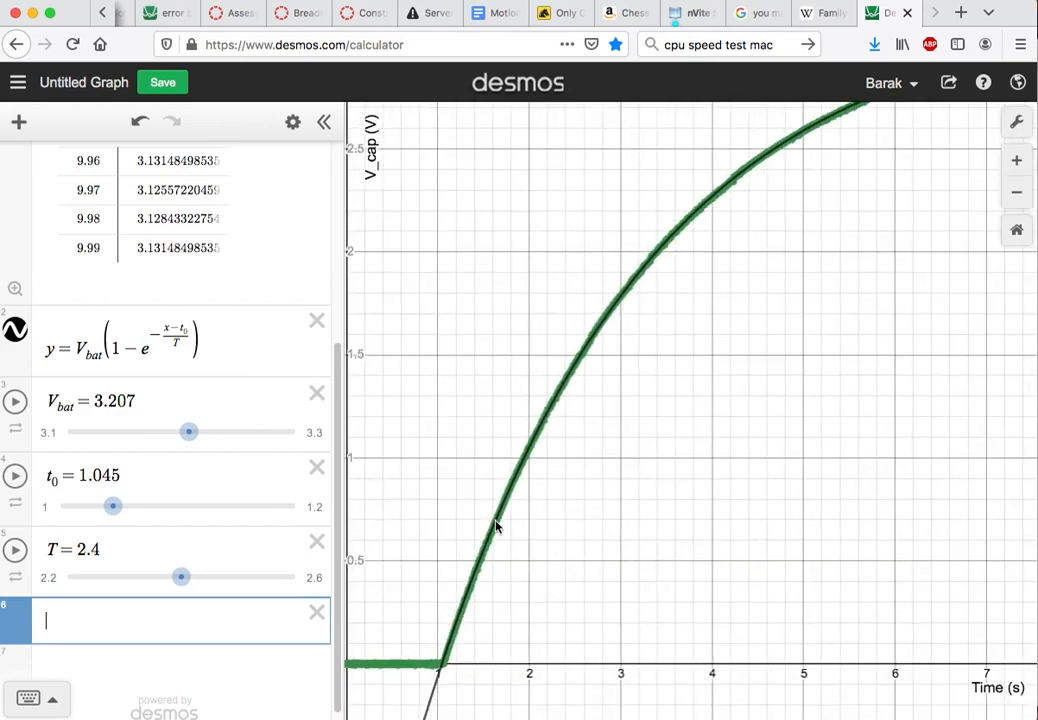
pyautogui.scroll(-4, 497, 527)
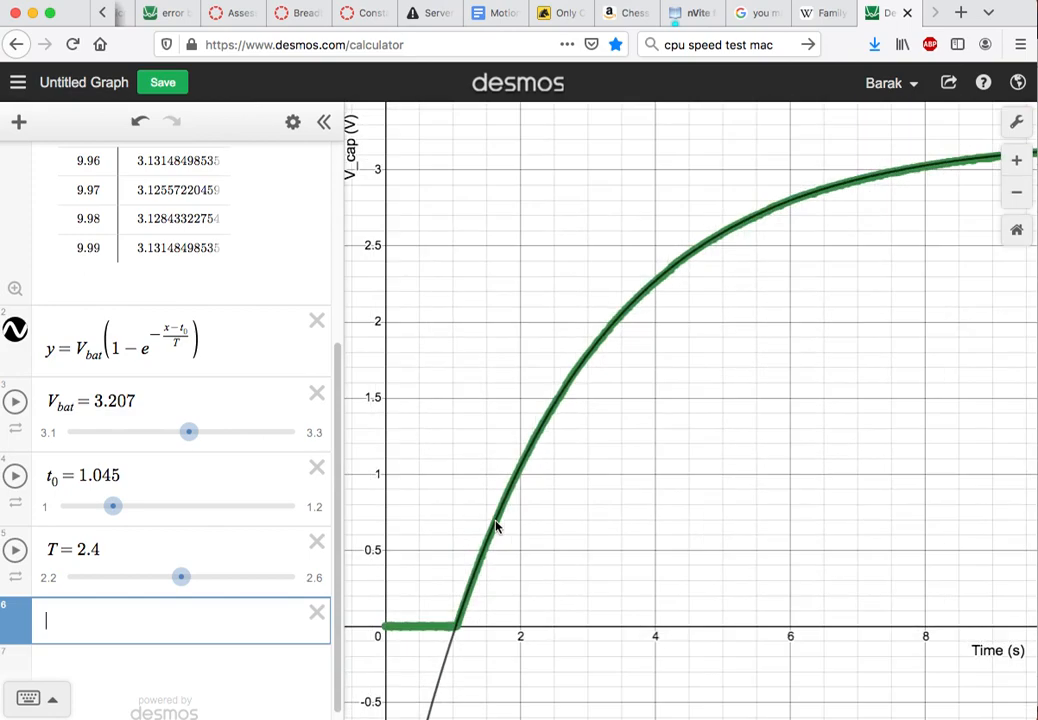
pyautogui.scroll(10, 497, 527)
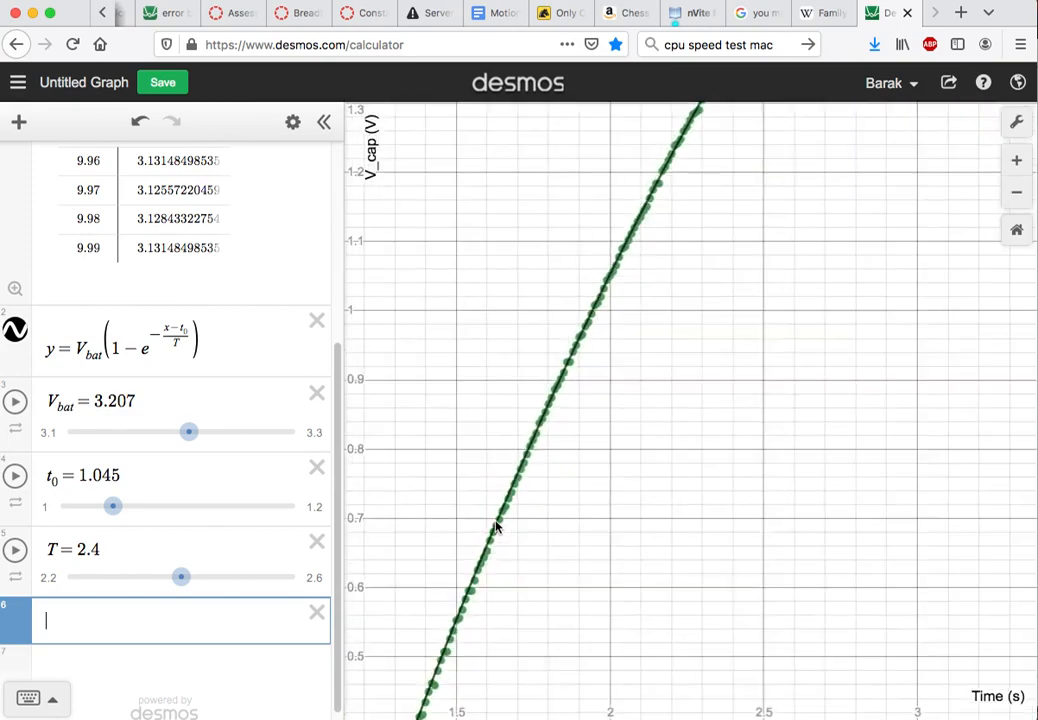
pyautogui.scroll(3, 497, 527)
pyautogui.scroll(-10, 497, 527)
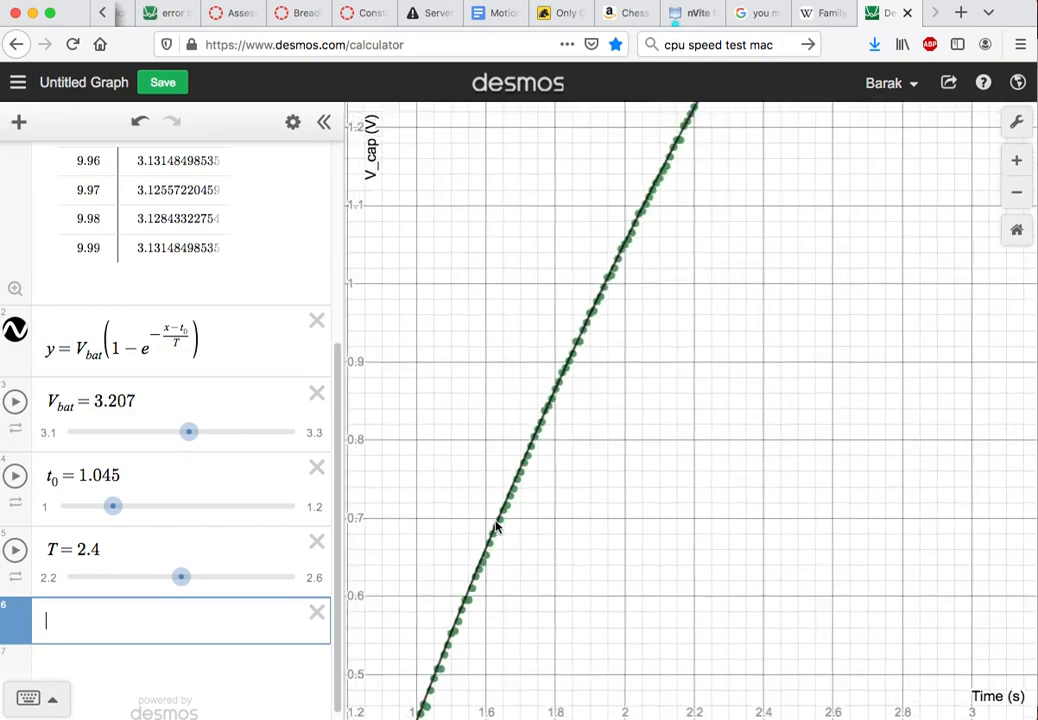
pyautogui.scroll(-3, 497, 527)
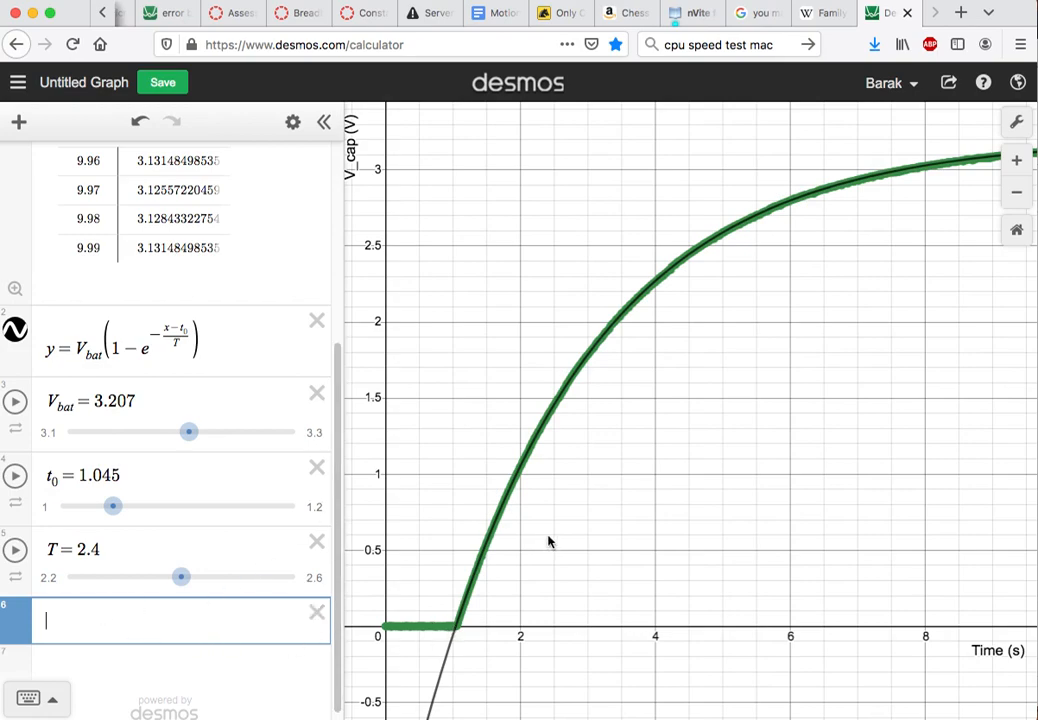
pyautogui.scroll(3, 500, 514)
pyautogui.scroll(8, 502, 514)
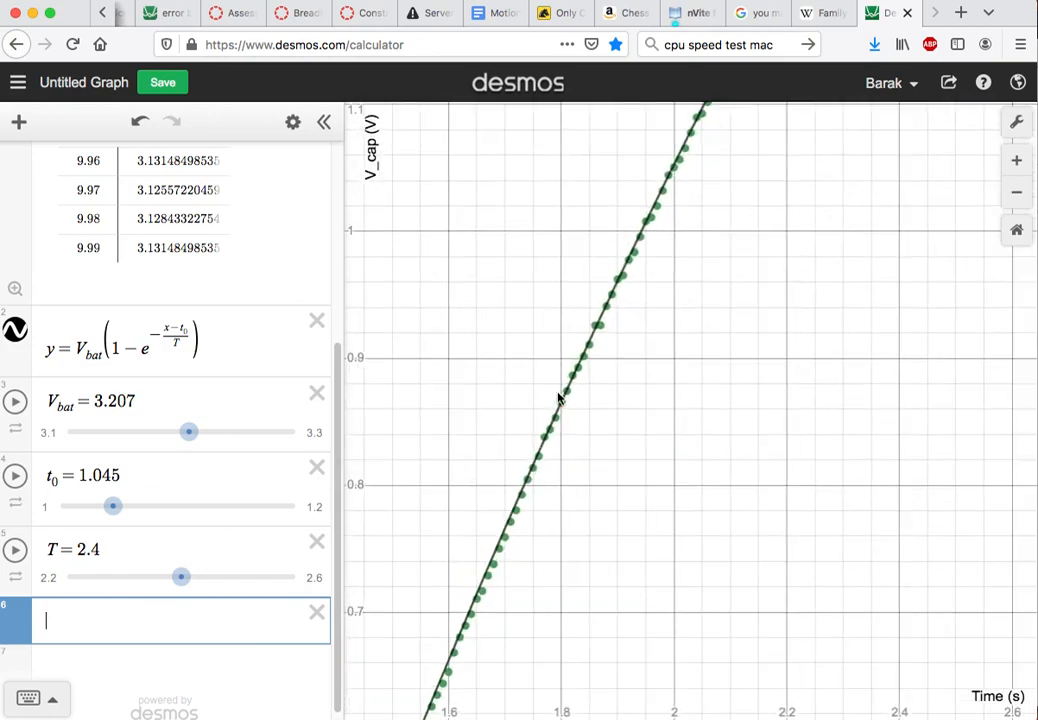
pyautogui.scroll(-2, 506, 521)
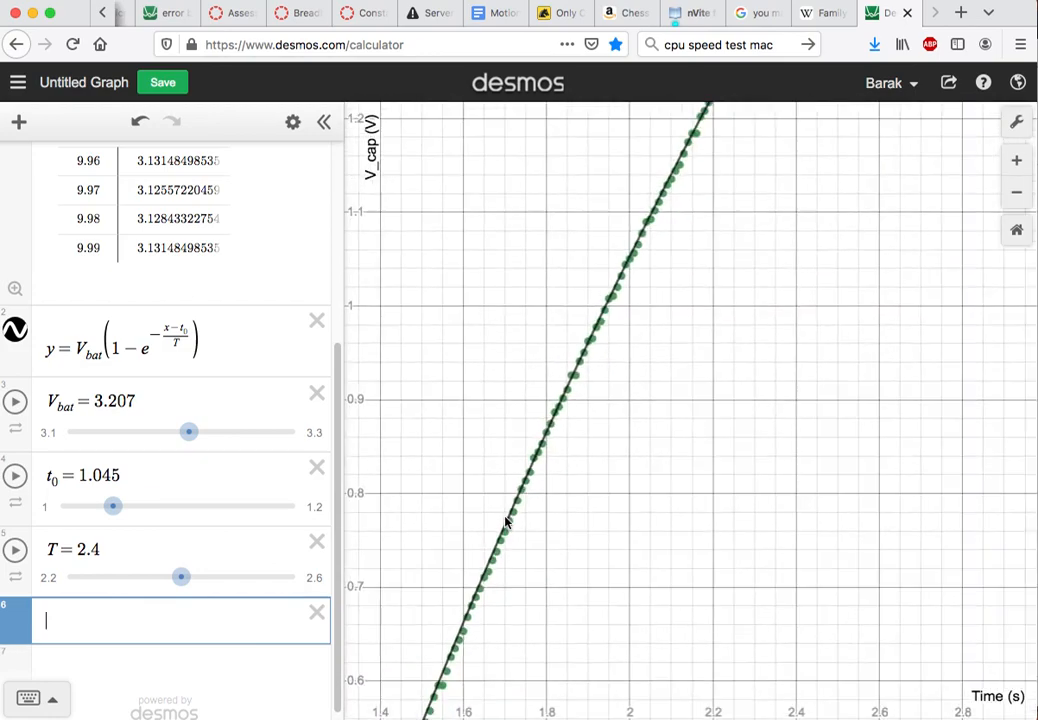
pyautogui.scroll(-8, 506, 521)
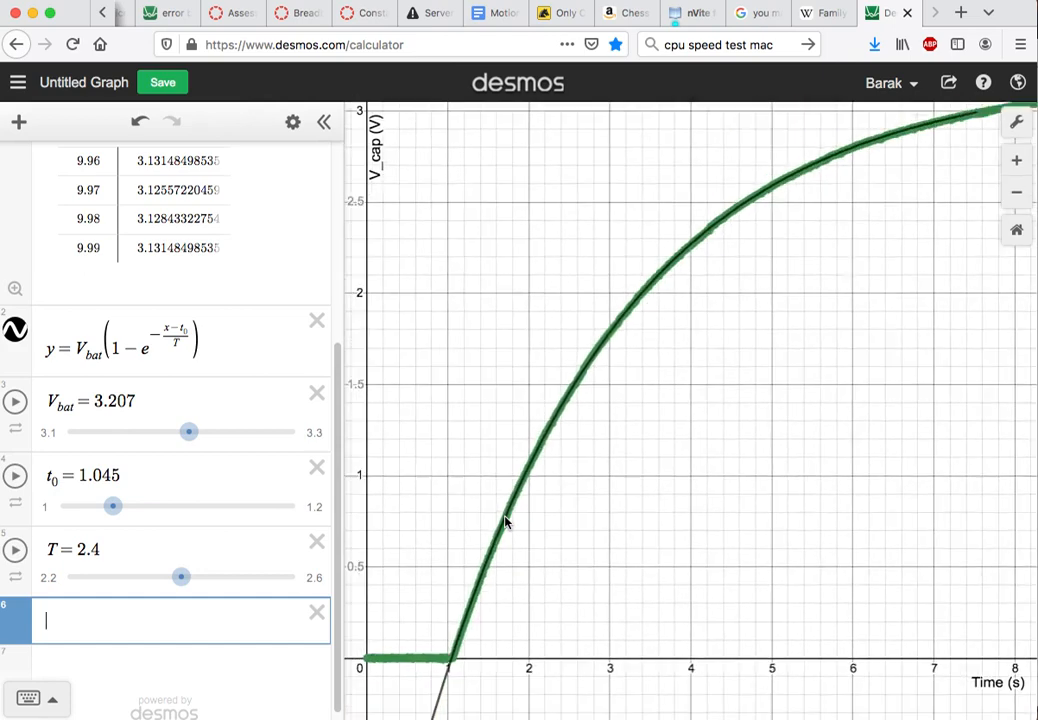
# - Add a regression of y_1 on V_bat(1 − e^(−(x_1 − t_0)/T)), reusing the right-hand side of the model equation
pyautogui.scroll(-2, 505, 521)
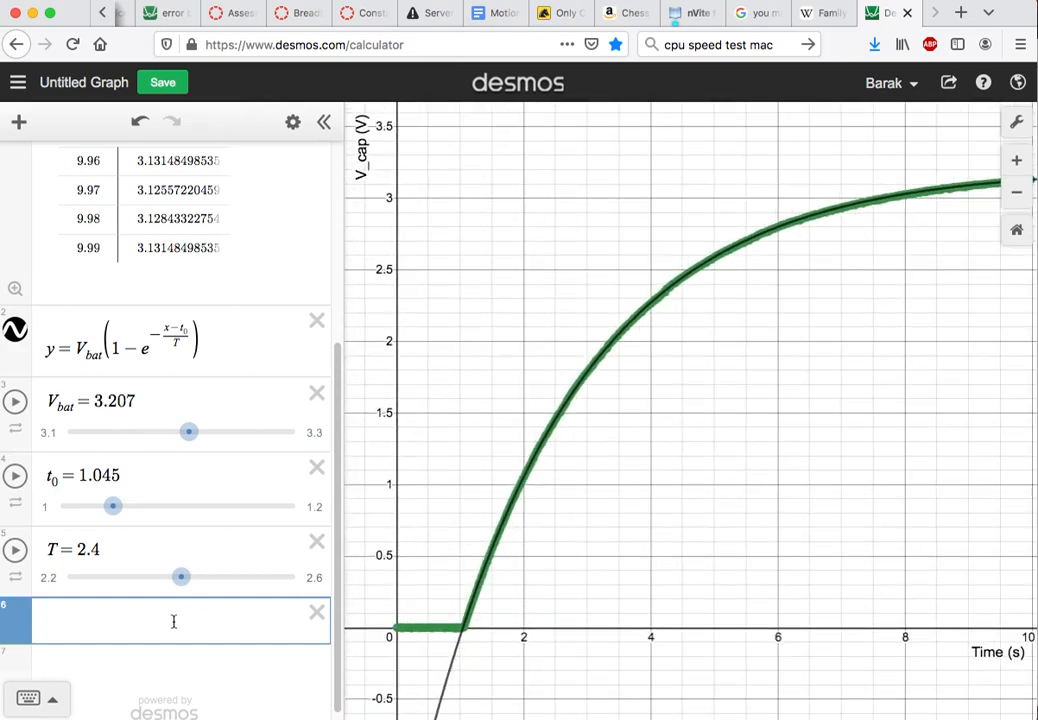
pyautogui.write('y1')
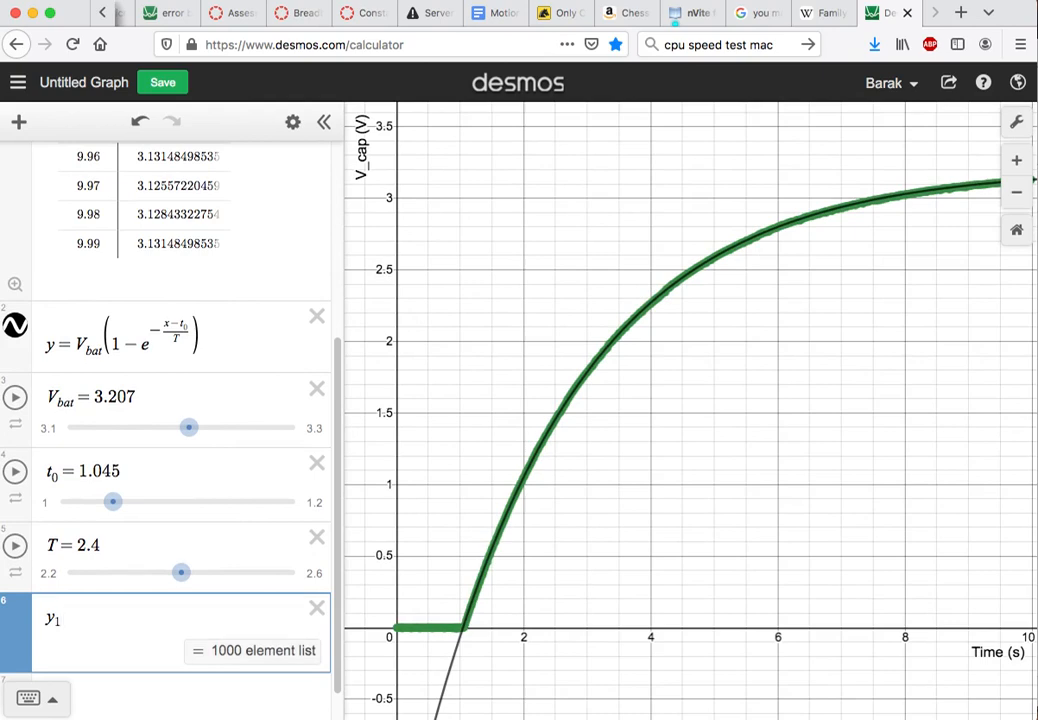
pyautogui.write('~')
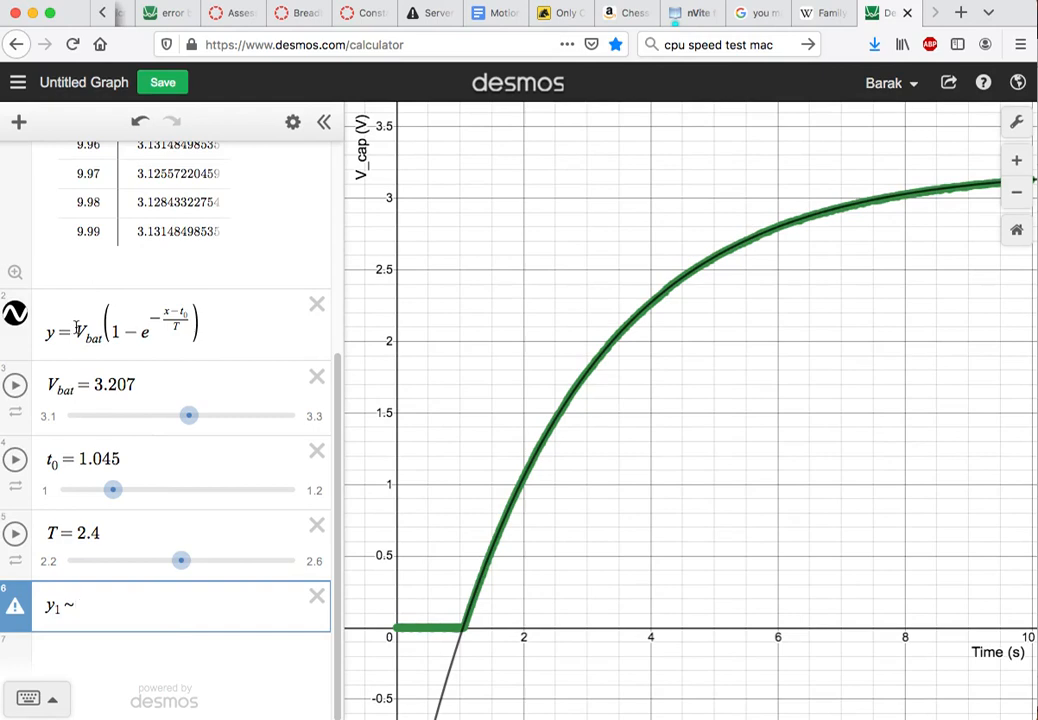
pyautogui.moveTo(76, 328); pyautogui.dragTo(178, 330)
pyautogui.hotkey('ctrl', 'c')
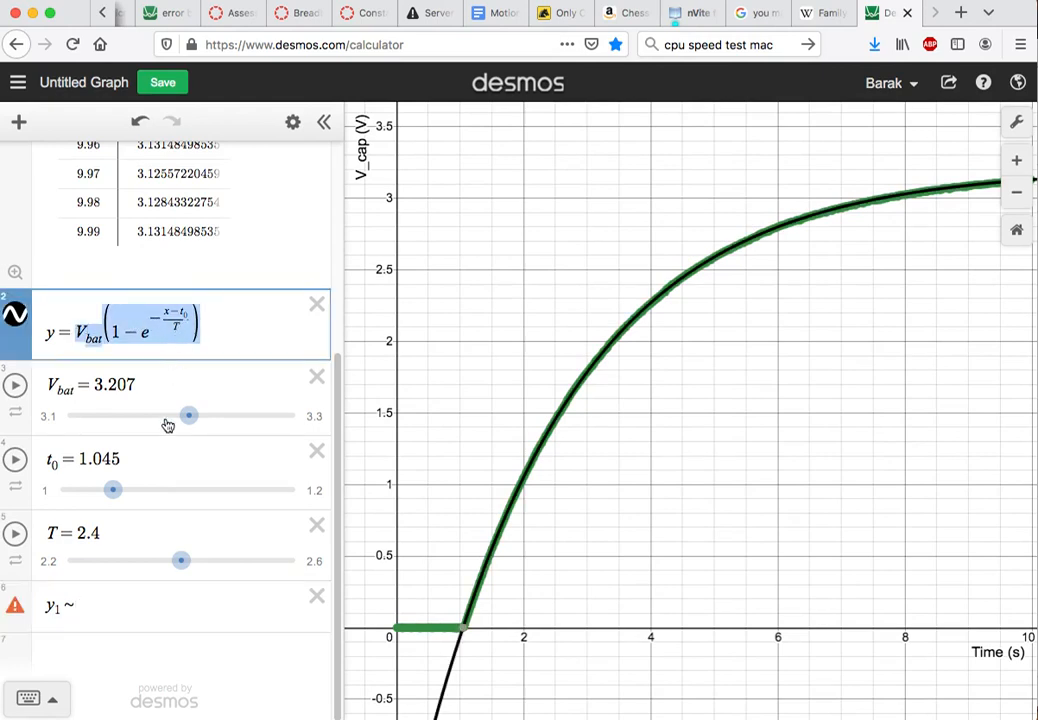
pyautogui.click(107, 606)
pyautogui.hotkey('ctrl', 'v')
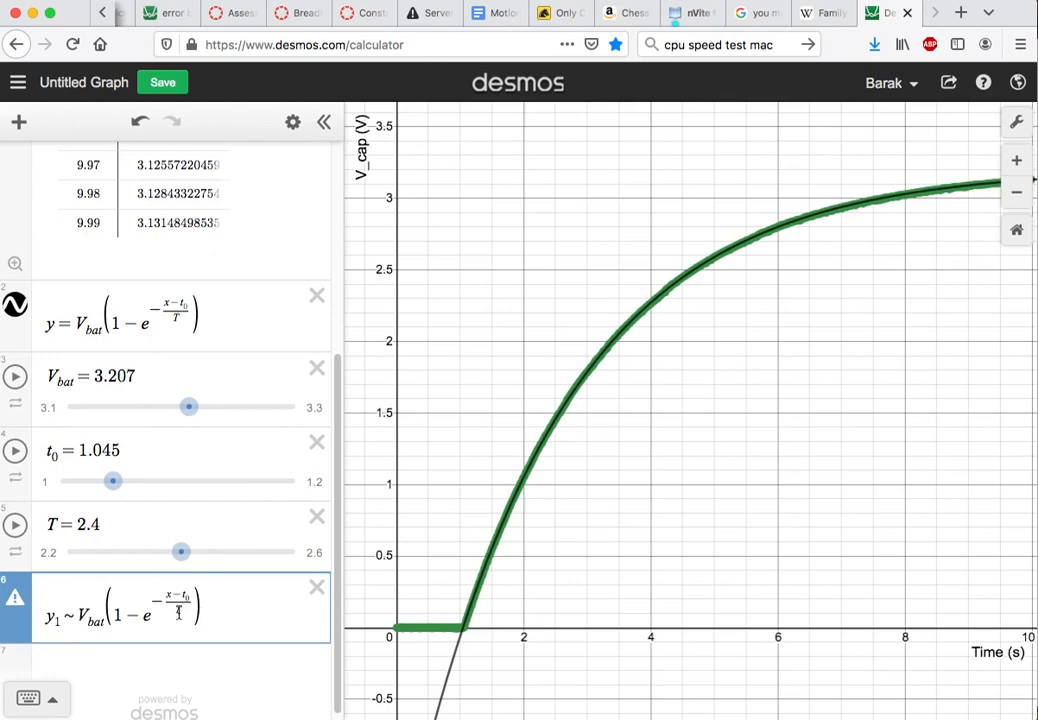
pyautogui.write('T')
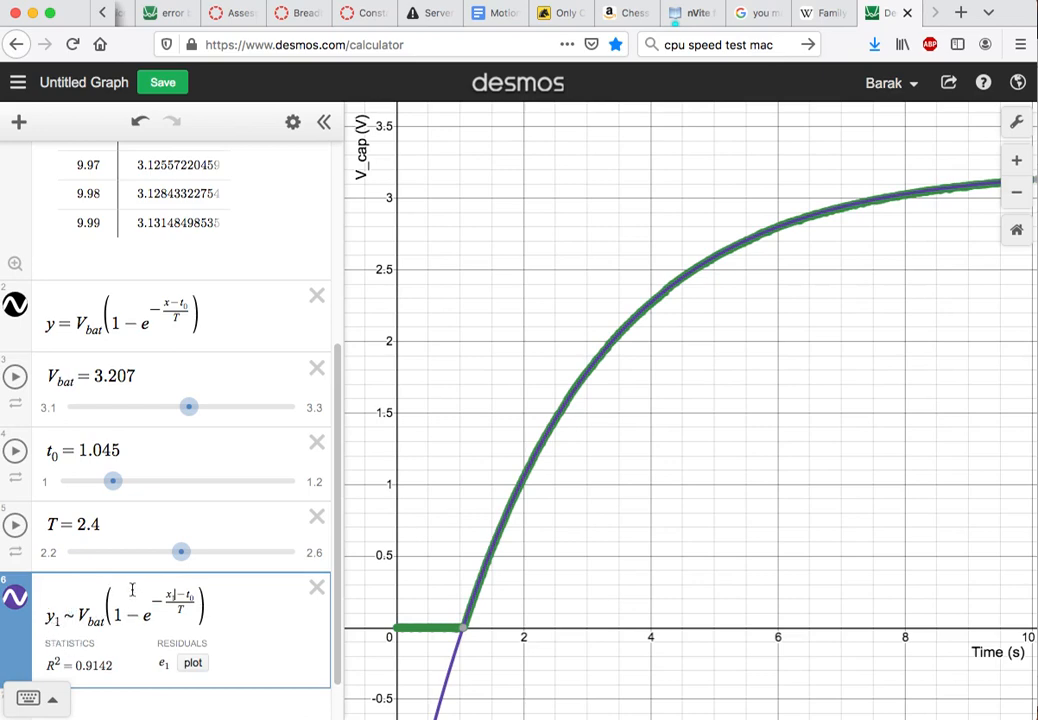
pyautogui.write('1')
# - Plot the regression's residuals and examine them up close around the start of charging
pyautogui.click(194, 665)
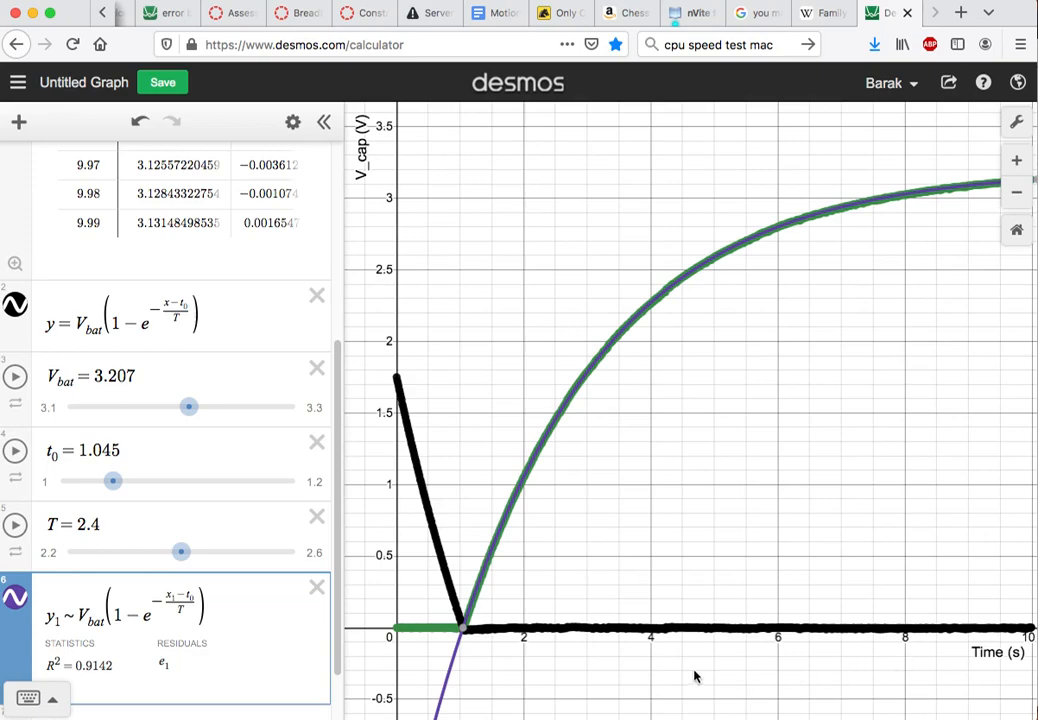
pyautogui.scroll(2, 492, 648)
pyautogui.scroll(10, 492, 648)
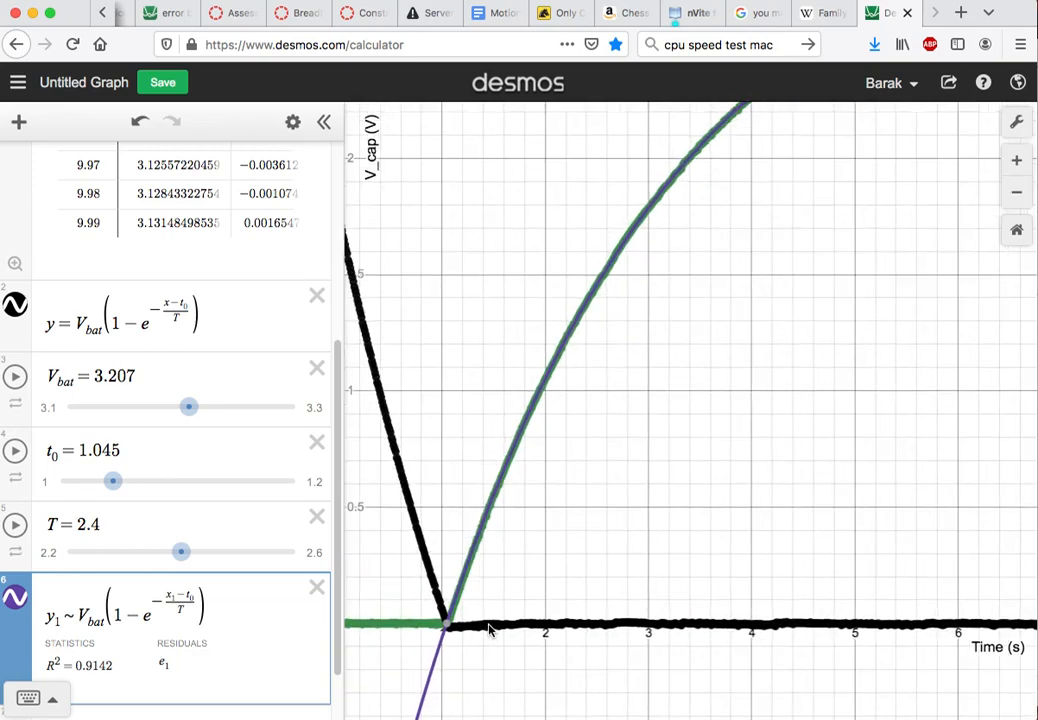
pyautogui.scroll(3, 474, 628)
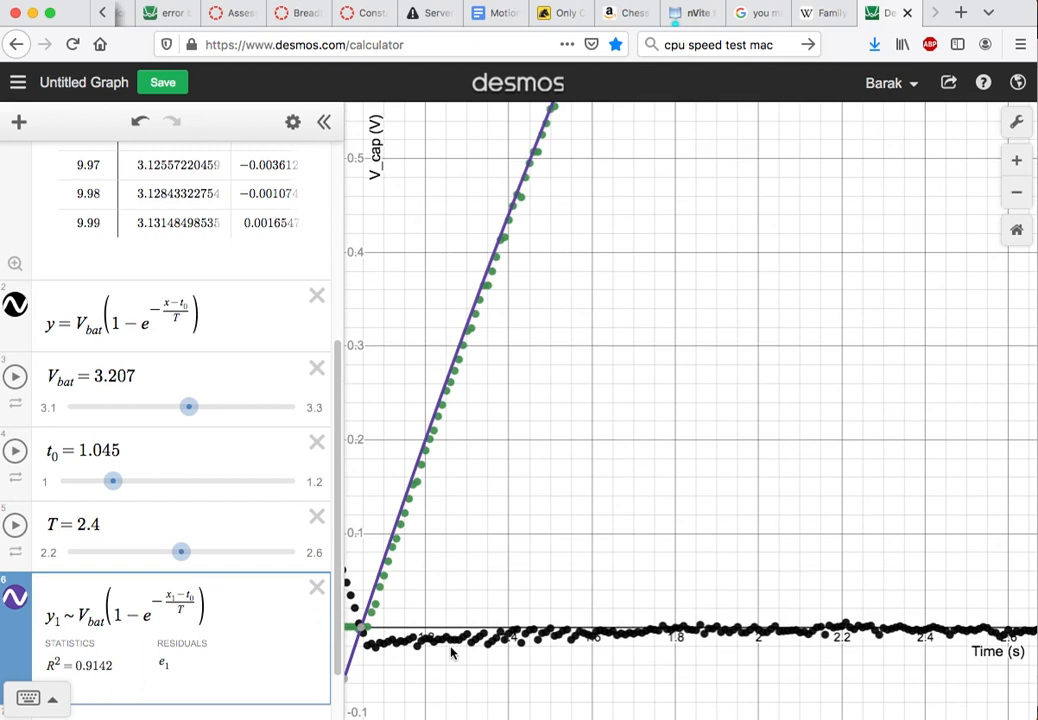
pyautogui.scroll(-5, 447, 650)
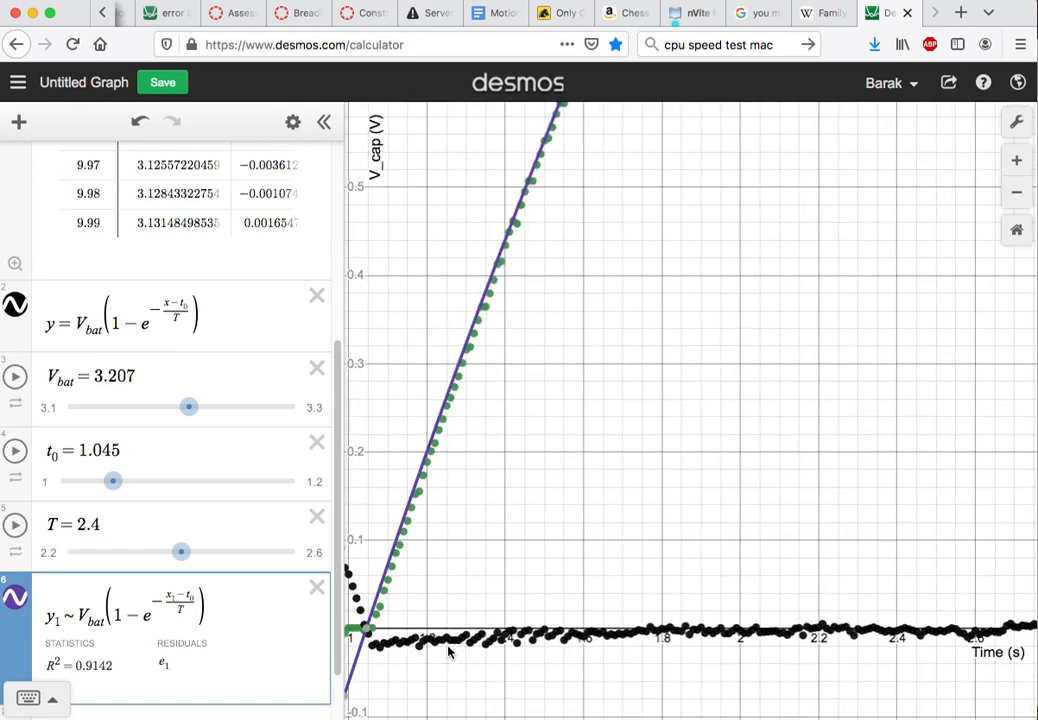
pyautogui.scroll(-6, 437, 645)
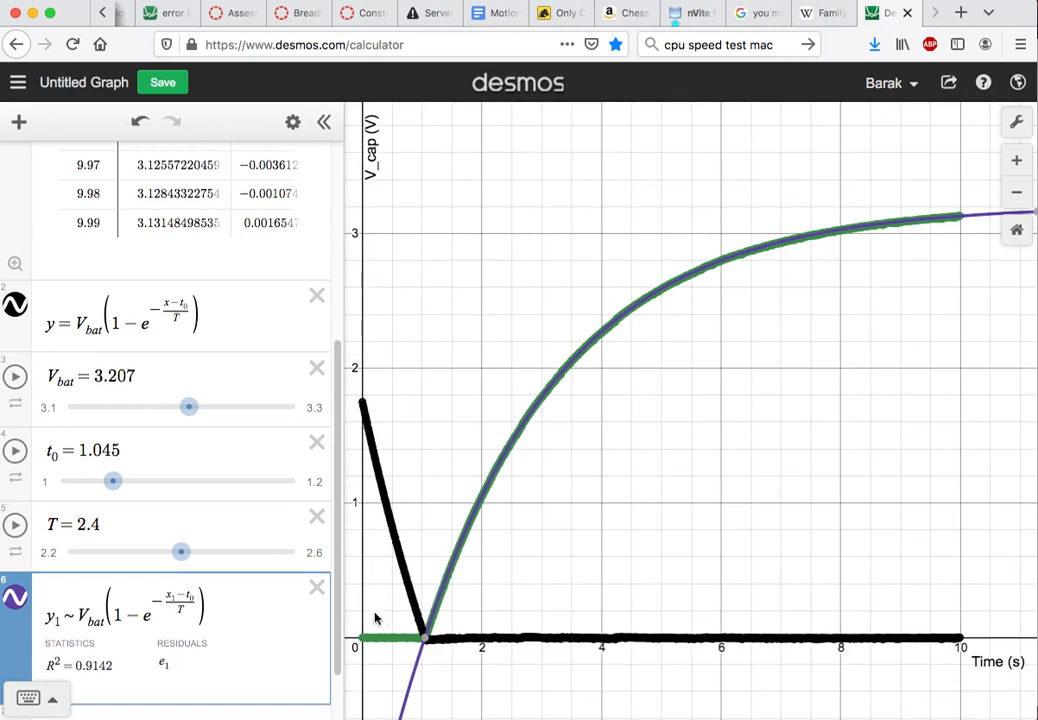
# - Widen the expression list to show the whole table and scale the residuals column to e_1 · 100
pyautogui.moveTo(340, 586); pyautogui.dragTo(280, 272)
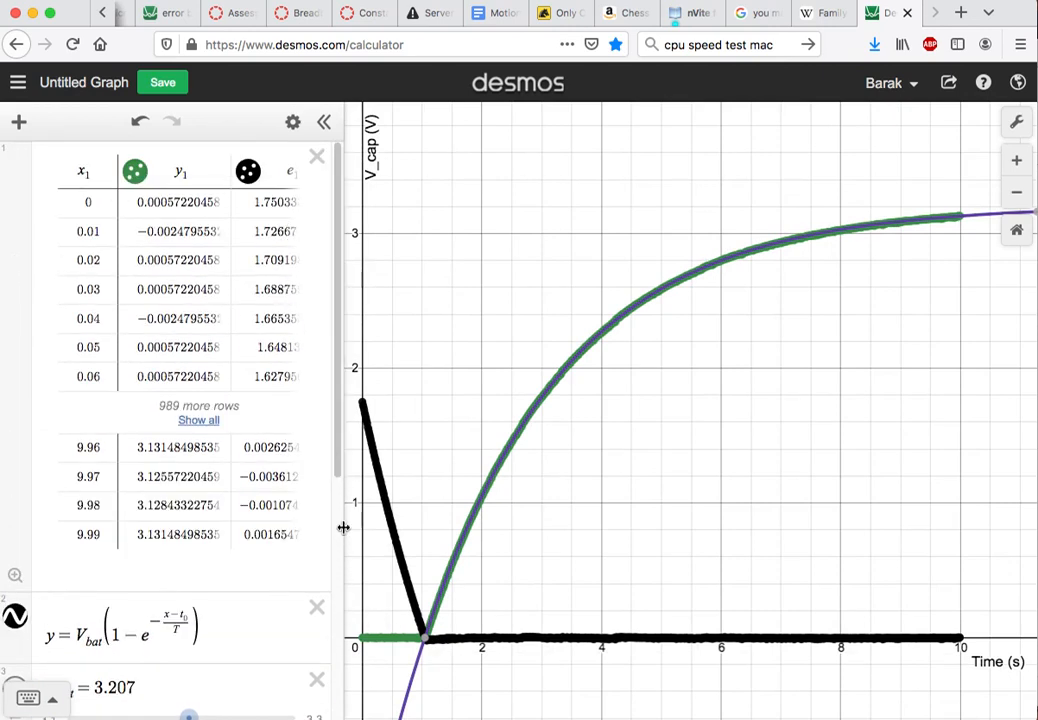
pyautogui.moveTo(343, 528); pyautogui.dragTo(392, 535)
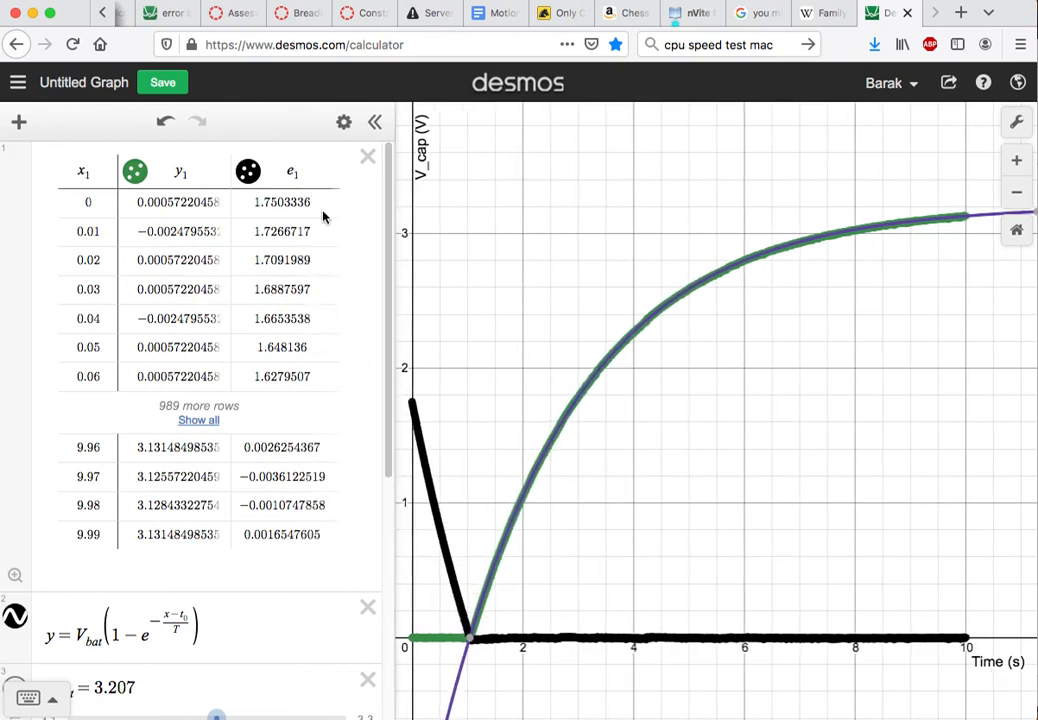
pyautogui.click(306, 170)
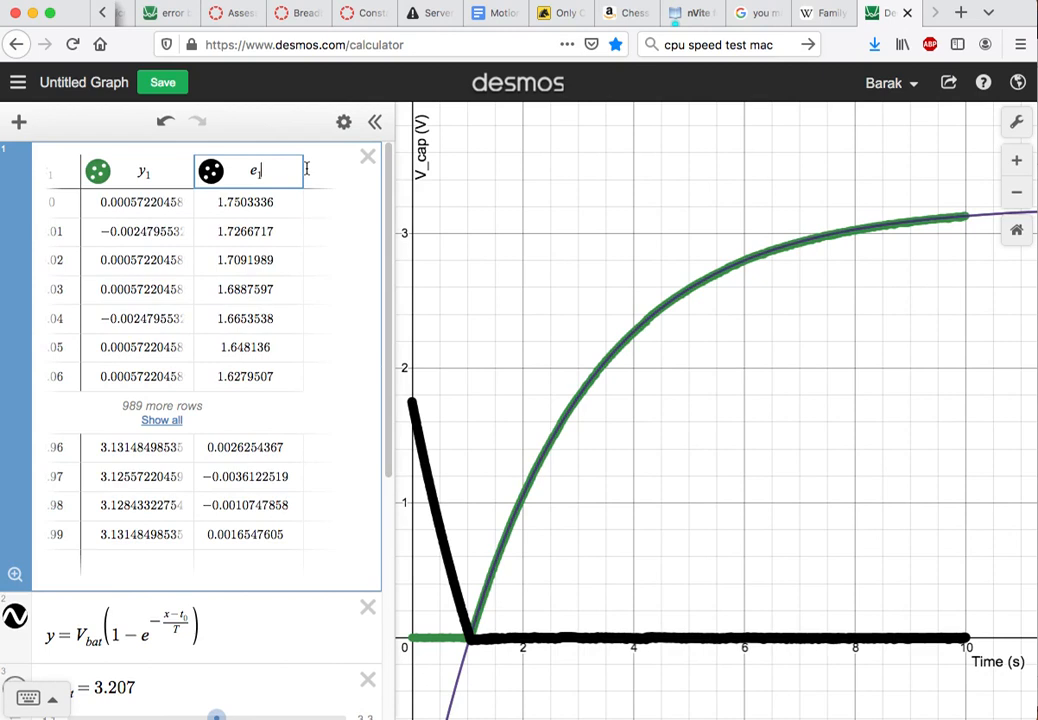
pyautogui.write('*')
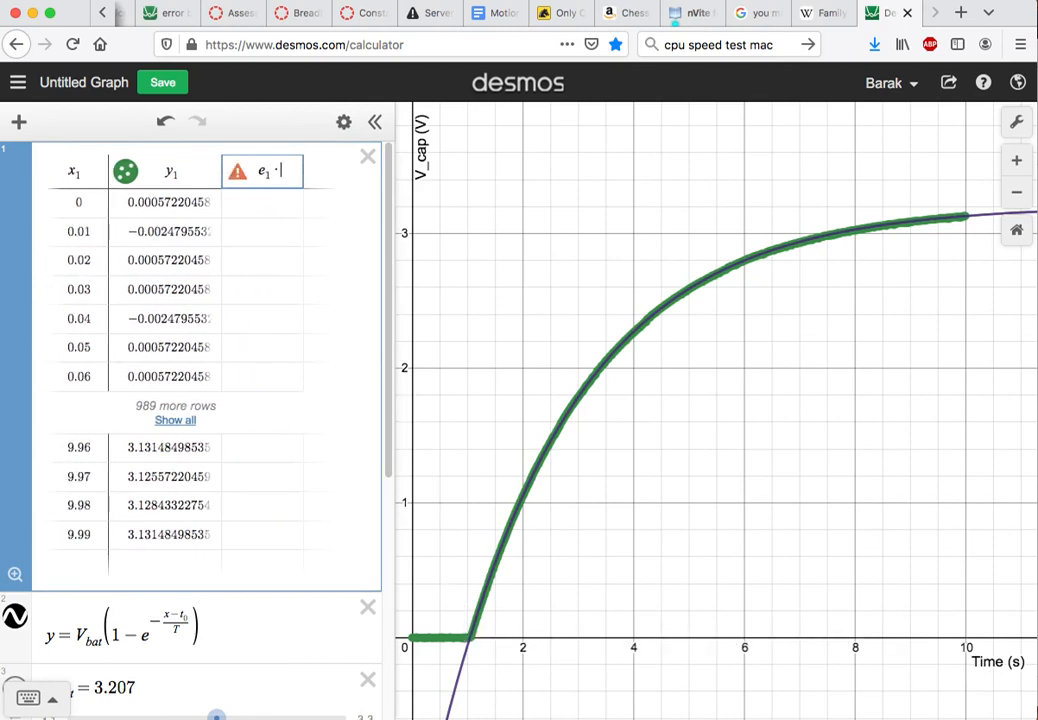
pyautogui.write('10')
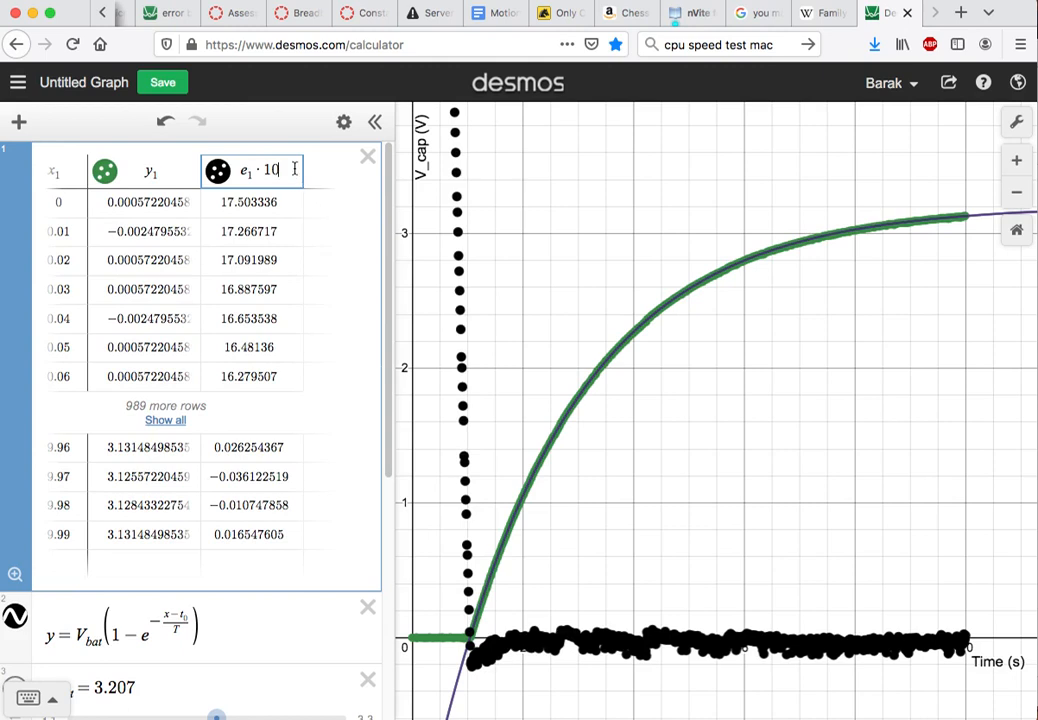
pyautogui.write('0')
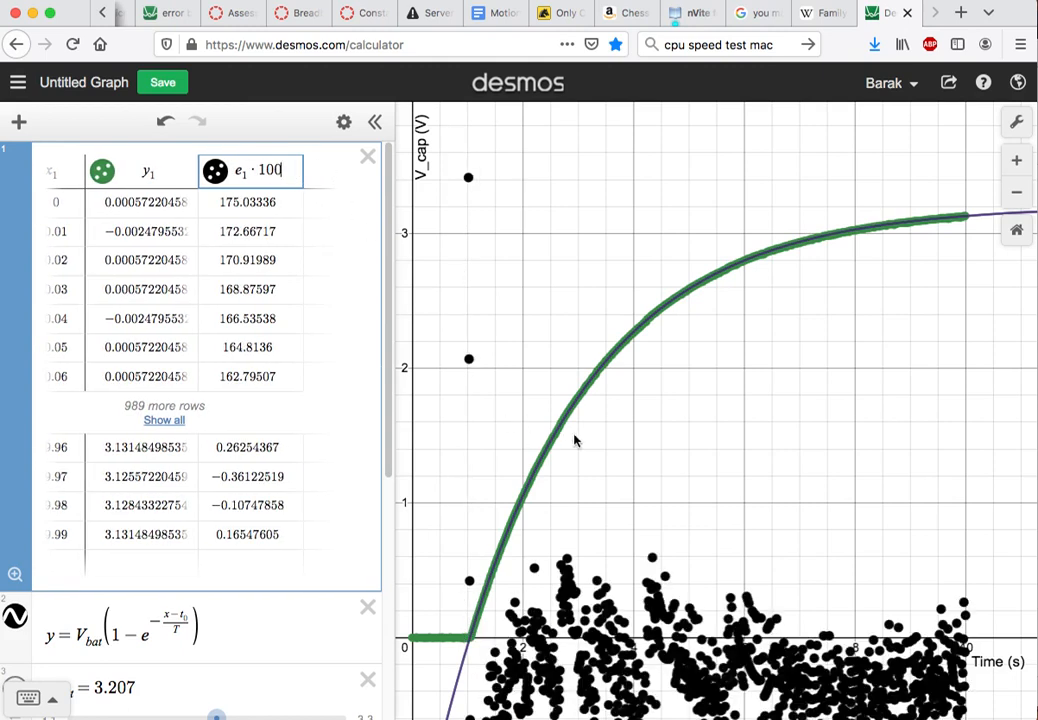
pyautogui.moveTo(640, 467); pyautogui.dragTo(644, 412)
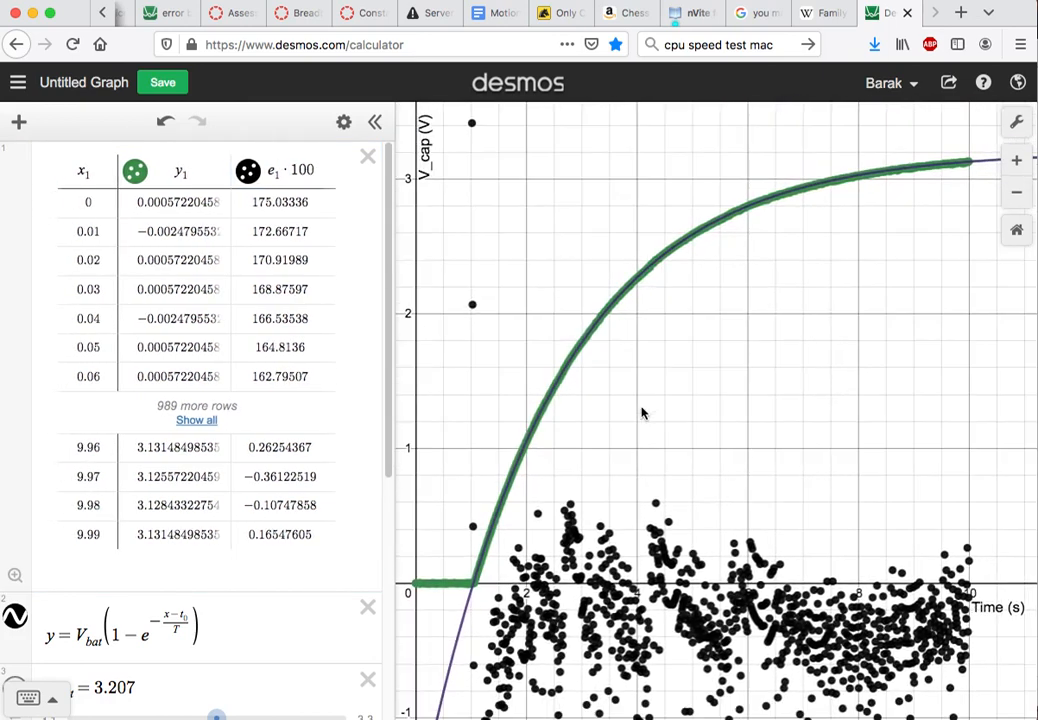
# - Change the residuals column's scale factor to 30, making it e_1 · 30
pyautogui.click(295, 169)
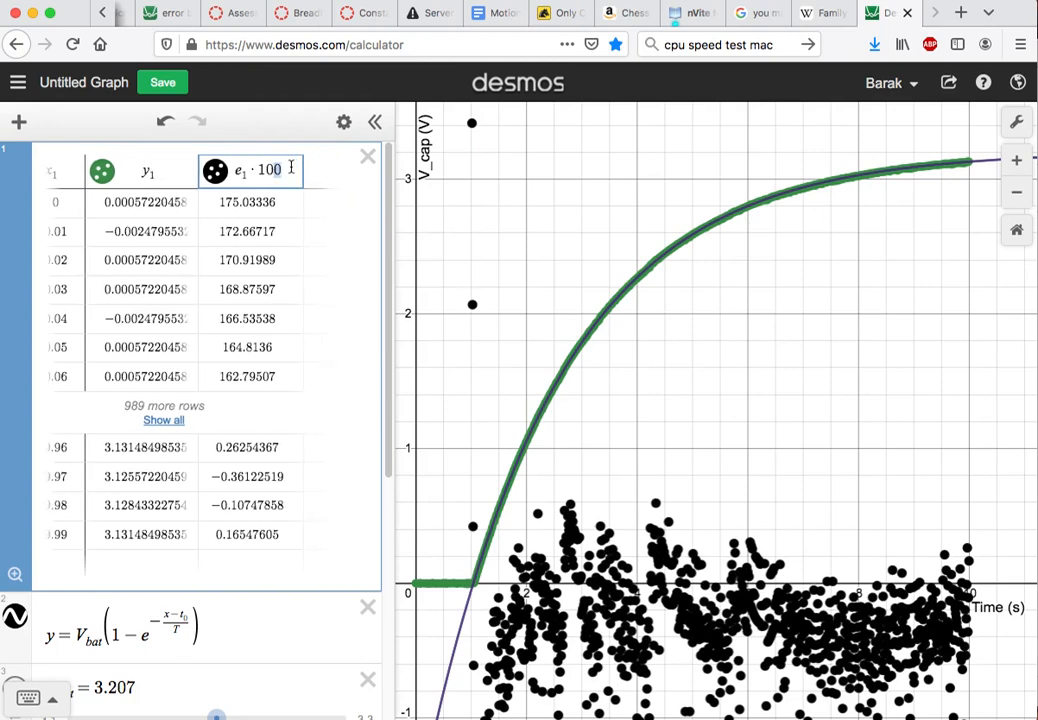
pyautogui.press('BackSpace')
pyautogui.press('BackSpace')
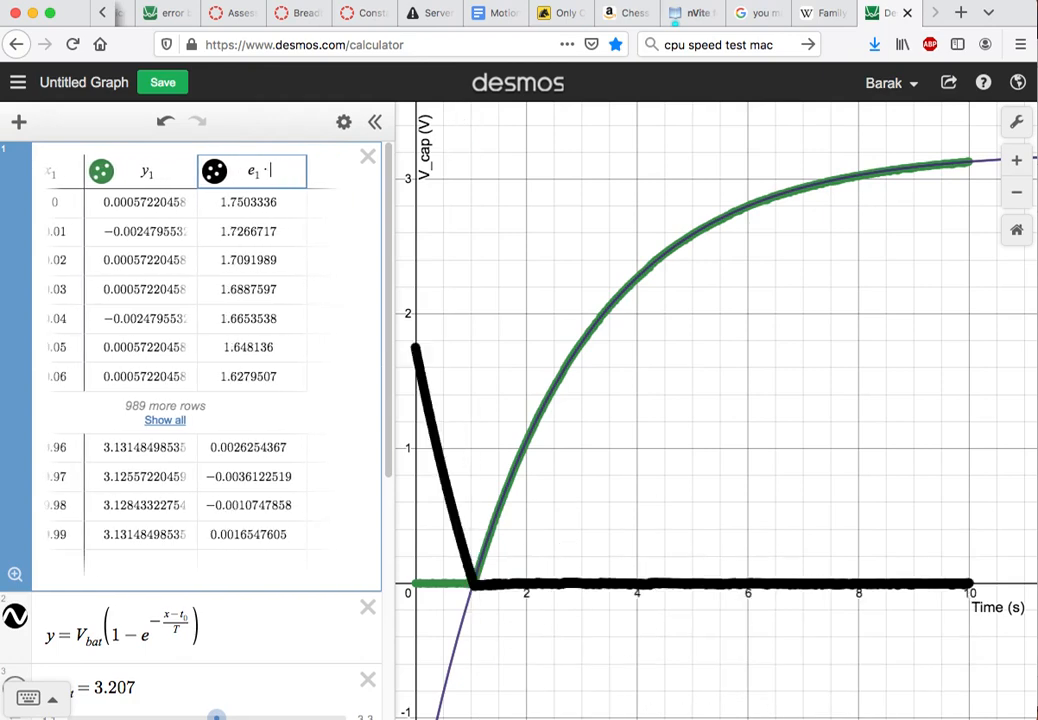
pyautogui.press('BackSpace')
pyautogui.write('4')
pyautogui.press('BackSpace')
pyautogui.write('30')
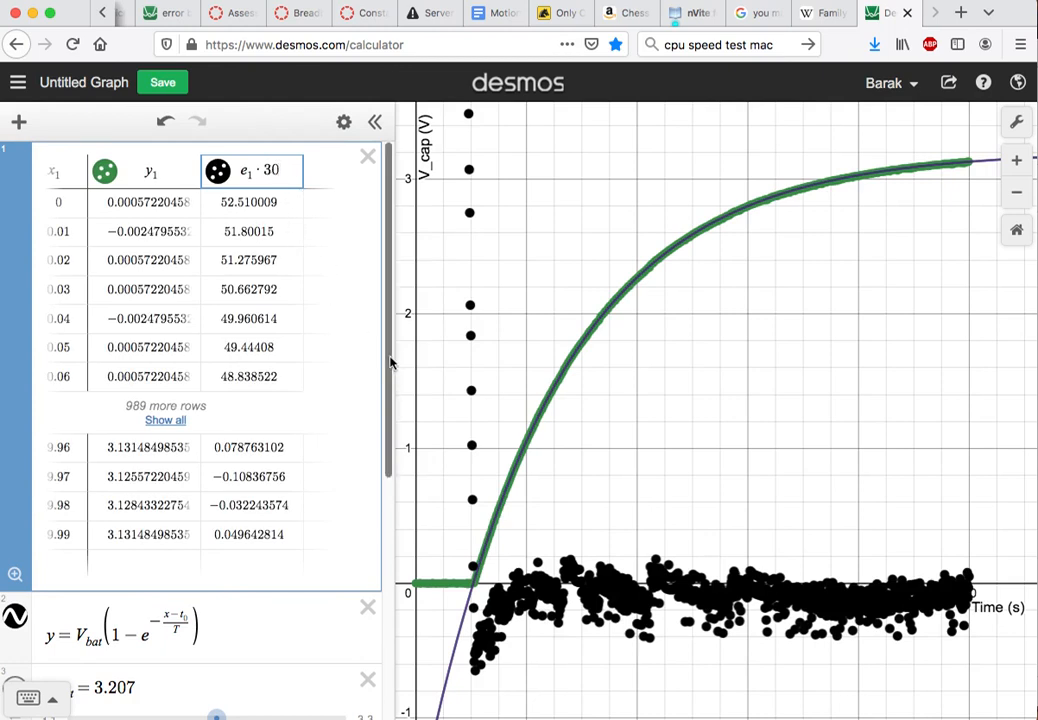
# - Use the scaled residuals as a guide to adjust the sliders, setting t_0 to 1.058 and T to 2.38
pyautogui.moveTo(390, 370); pyautogui.dragTo(390, 540)
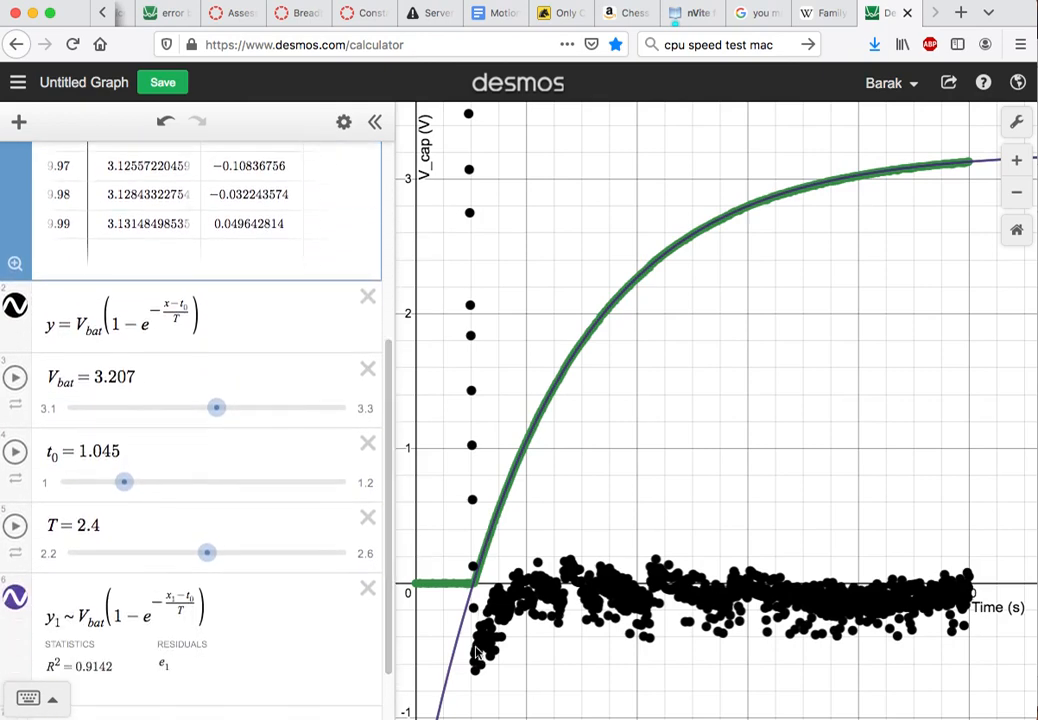
pyautogui.click(480, 656)
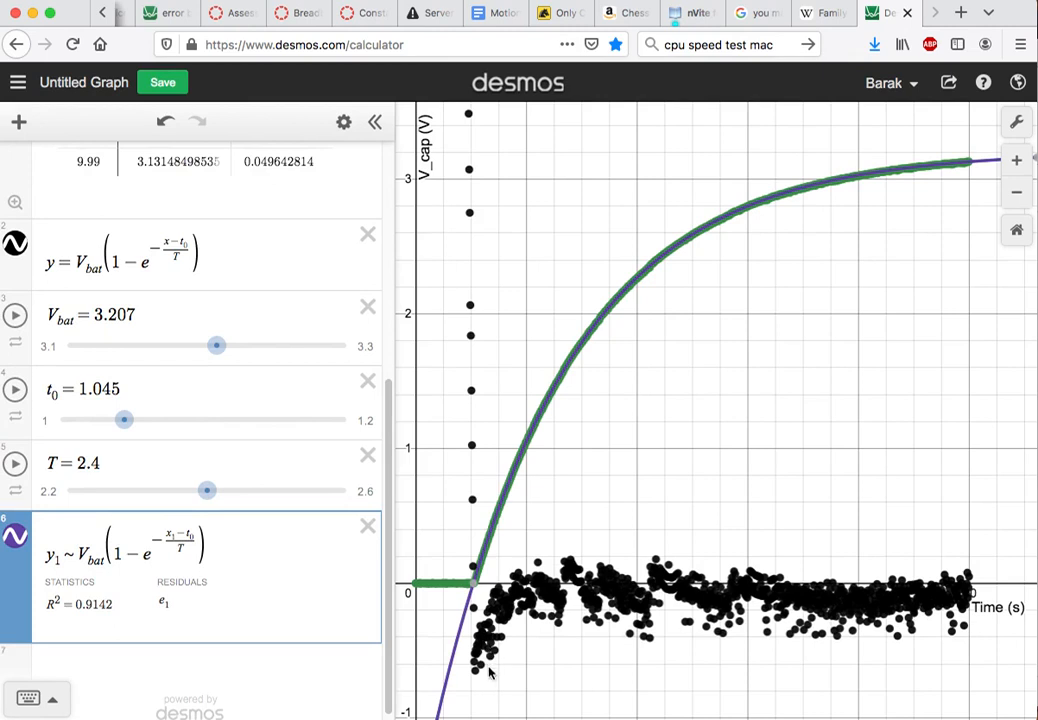
pyautogui.click(390, 538)
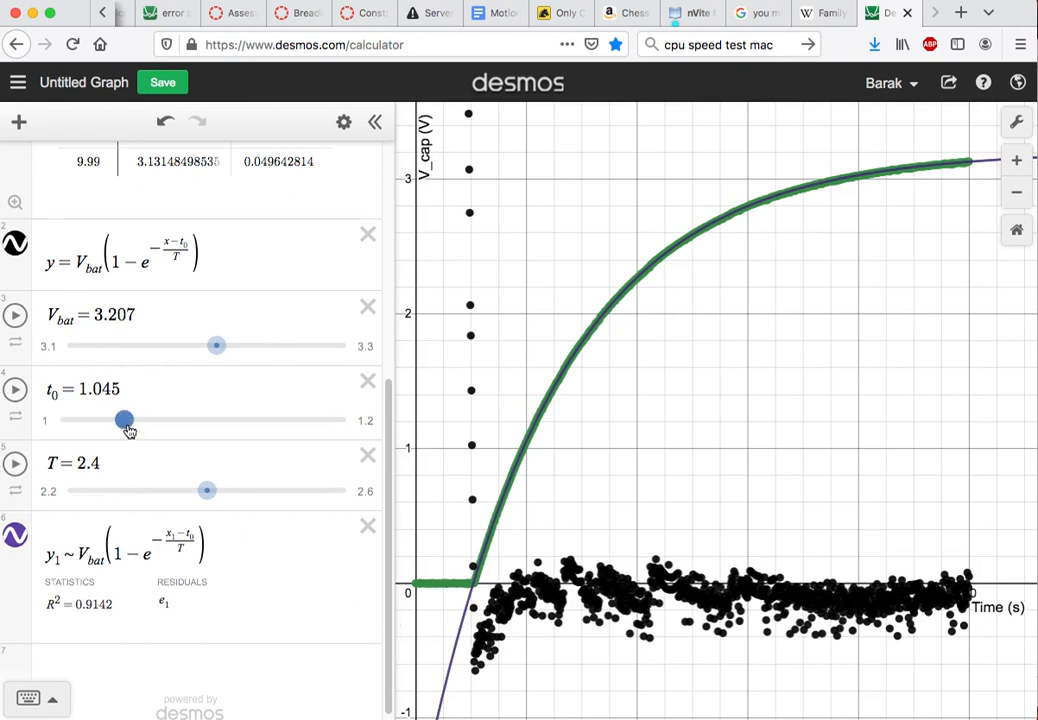
pyautogui.moveTo(125, 428); pyautogui.dragTo(145, 430)
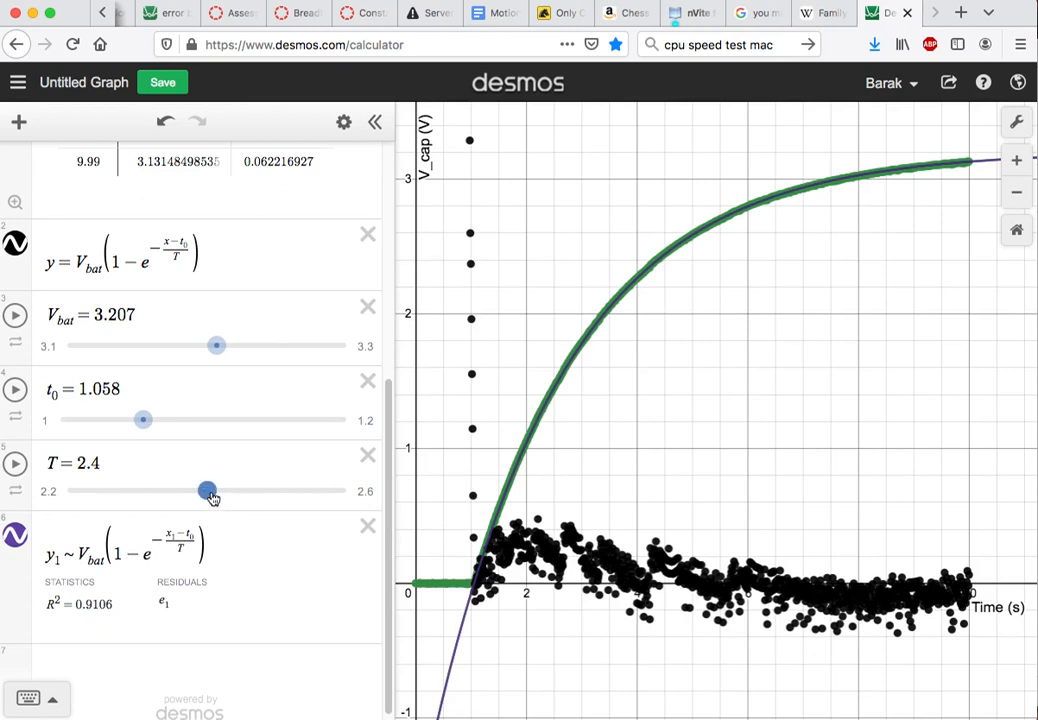
pyautogui.moveTo(212, 497); pyautogui.dragTo(194, 495)
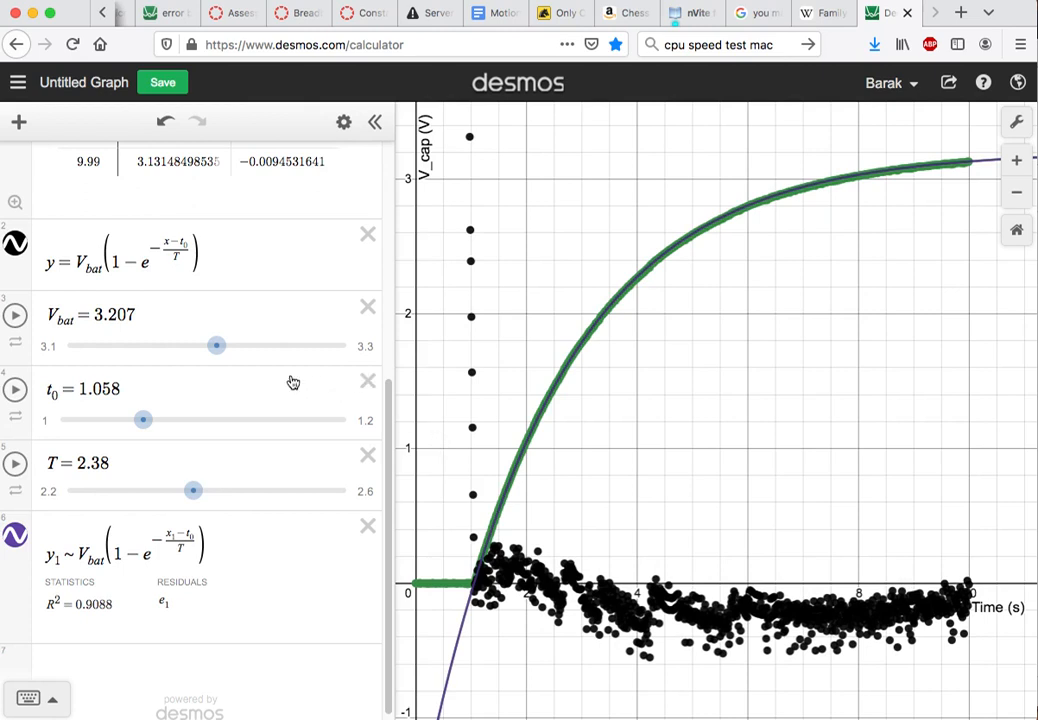
# - Lower V_bat to 3.199 and fine-tune T to 2.38 to bring the residuals closer to zero
pyautogui.moveTo(218, 352); pyautogui.dragTo(202, 353)
pyautogui.moveTo(193, 491); pyautogui.dragTo(193, 495)
pyautogui.moveTo(199, 345); pyautogui.dragTo(206, 345)
pyautogui.moveTo(205, 497)
pyautogui.mouseDown()
pyautogui.moveTo(192, 499)
pyautogui.moveTo(197, 491)
pyautogui.mouseUp()
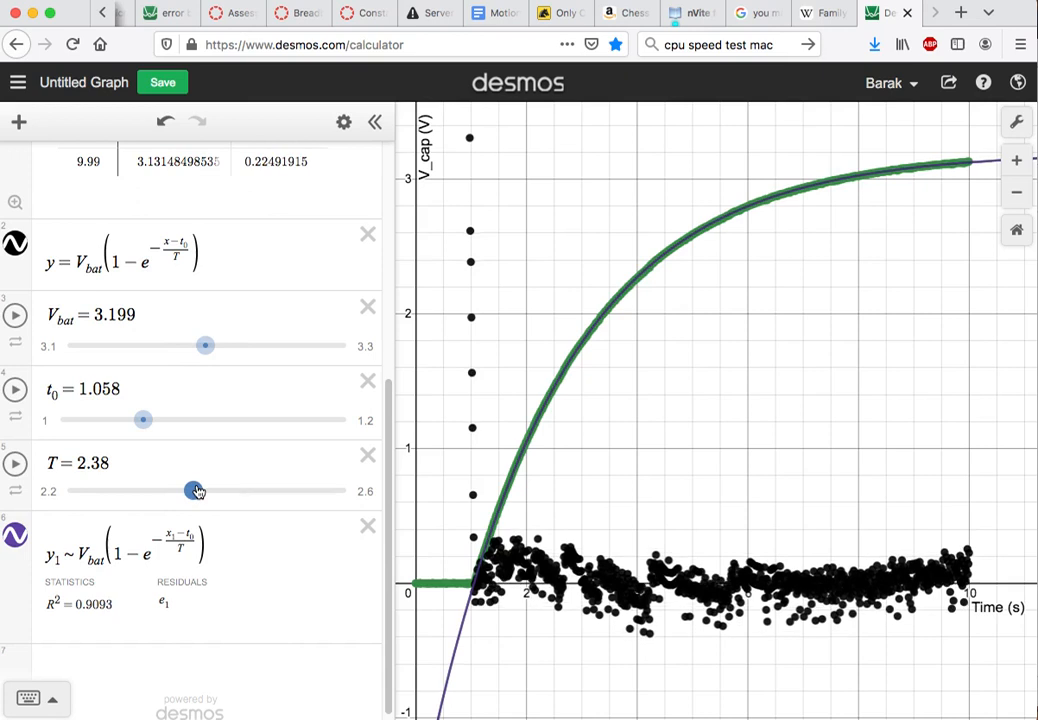
pyautogui.moveTo(197, 491); pyautogui.dragTo(196, 489)
# - Review the fitted values of V_bat, t_0 and T by highlighting each one in turn
pyautogui.click(136, 315)
pyautogui.moveTo(136, 315); pyautogui.dragTo(95, 314)
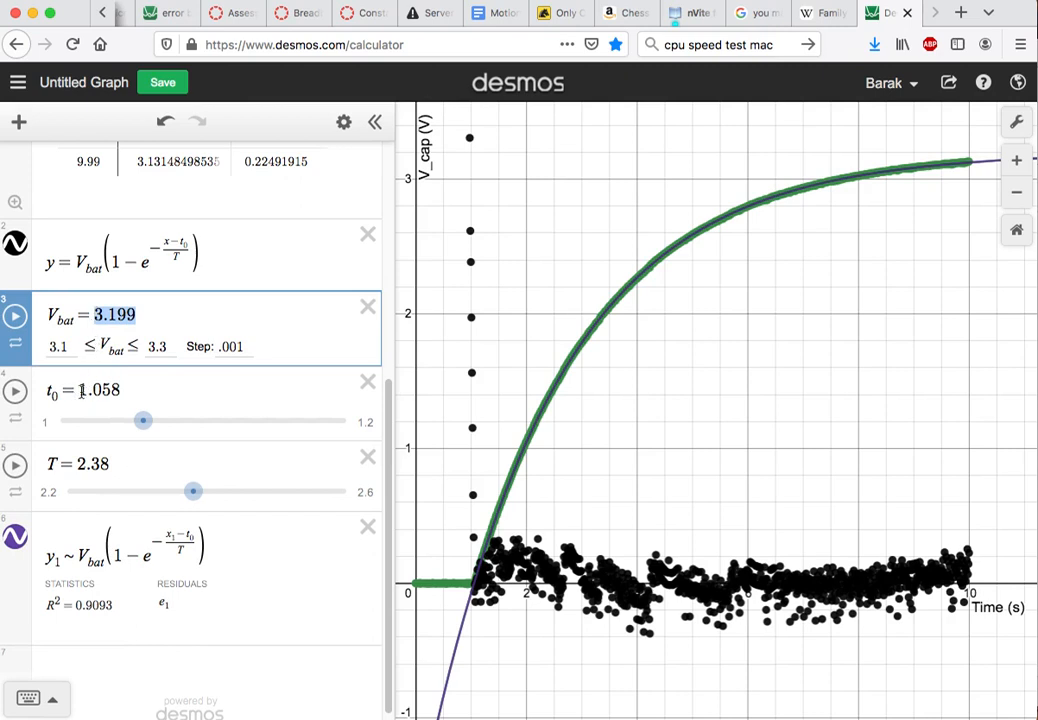
pyautogui.moveTo(82, 392); pyautogui.dragTo(120, 390)
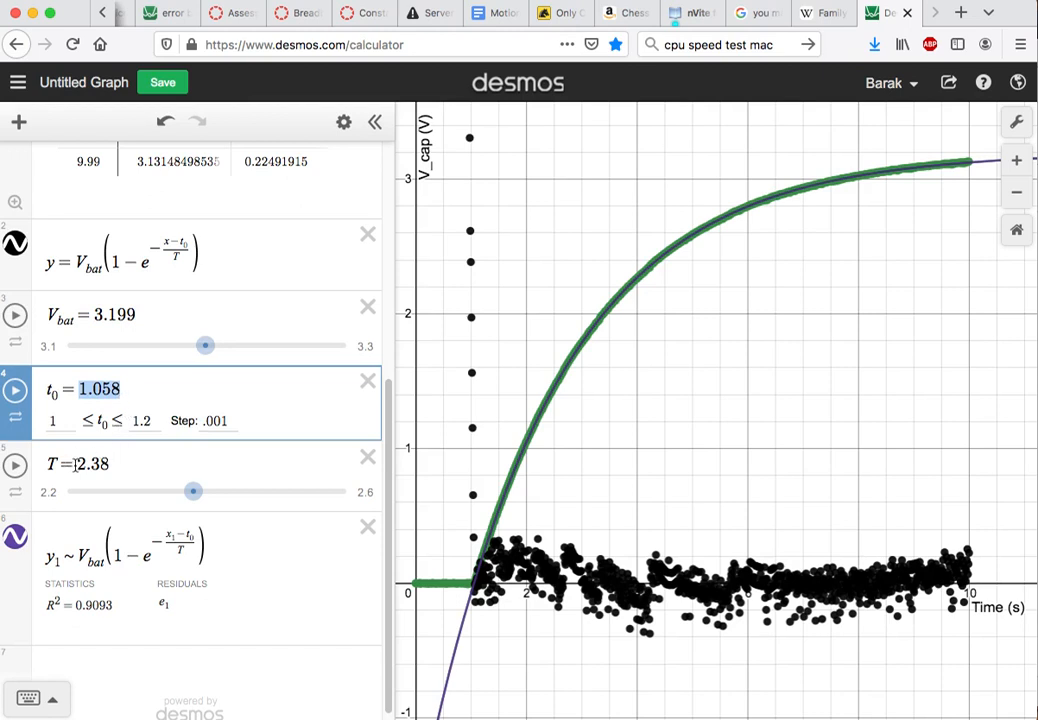
pyautogui.moveTo(76, 463); pyautogui.dragTo(113, 463)
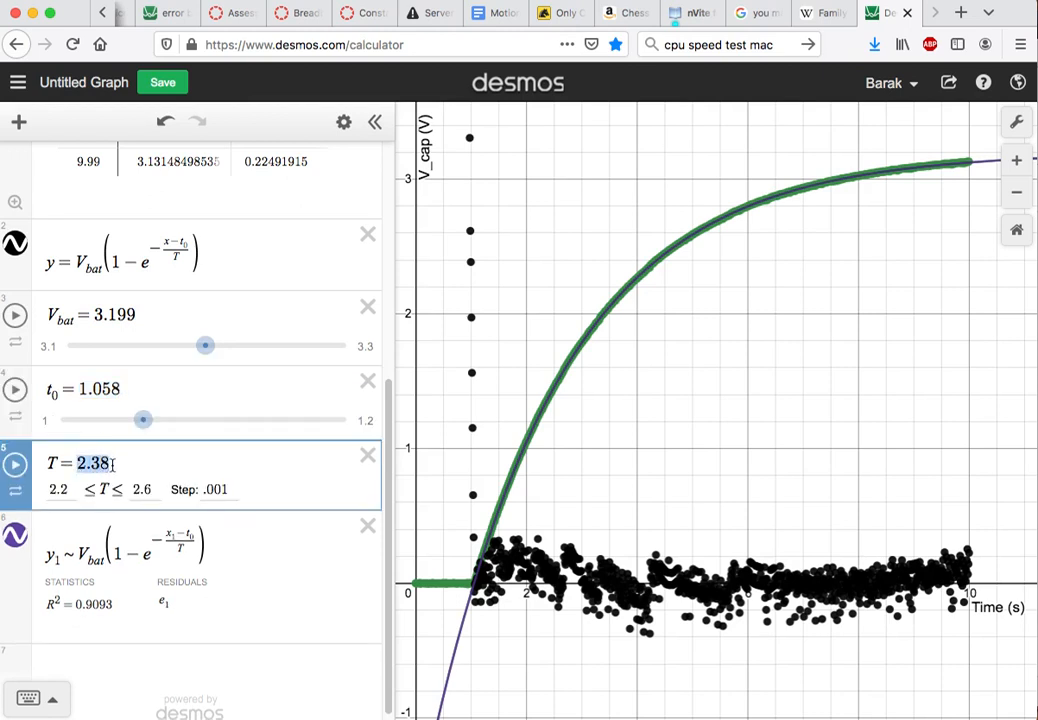